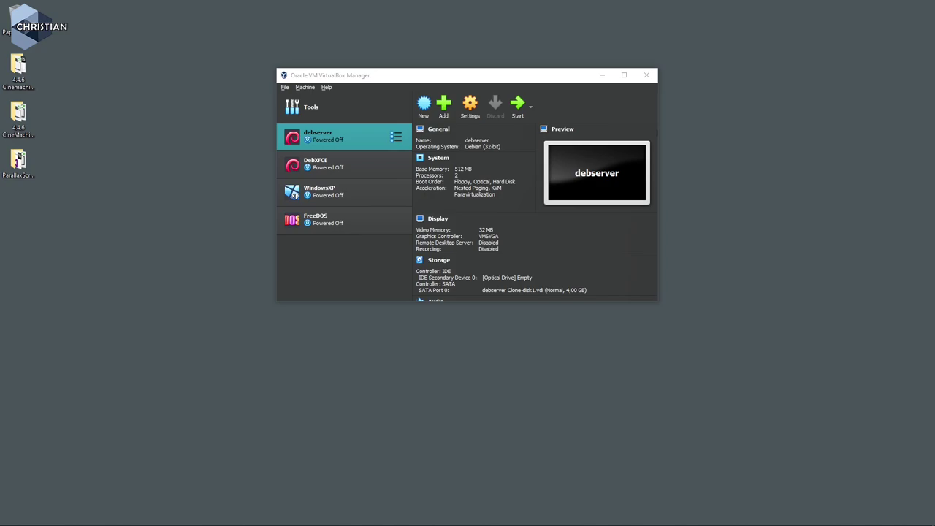
# Go to the gparted.org downloads page in Edge.
pyautogui.hotkey('alt', 'Tab')
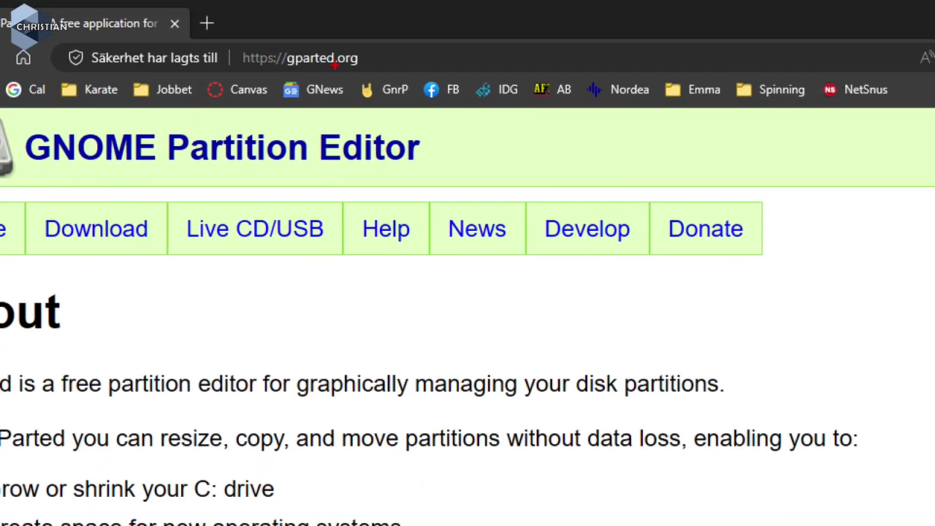
pyautogui.moveTo(289, 73); pyautogui.dragTo(364, 63)
pyautogui.moveTo(41, 163)
pyautogui.mouseDown()
pyautogui.moveTo(365, 174)
pyautogui.moveTo(423, 167)
pyautogui.mouseUp()
pyautogui.press('Escape')
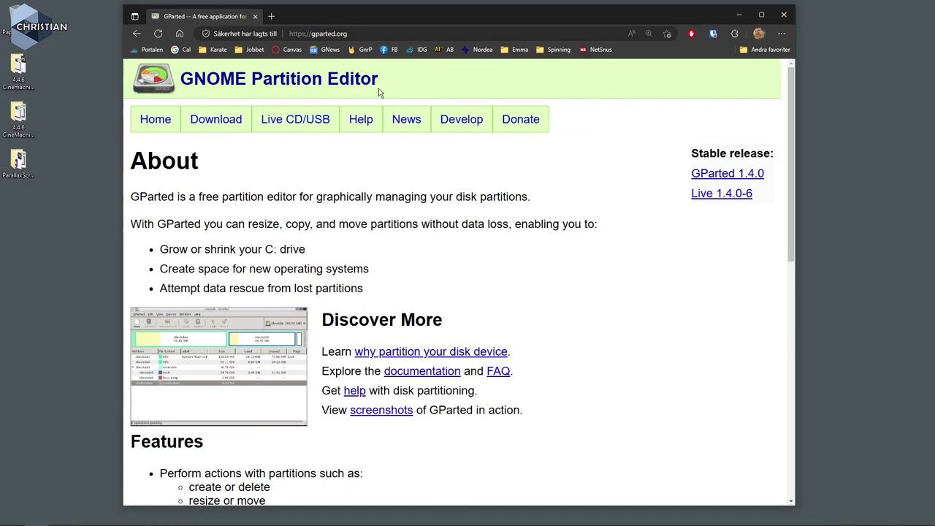
pyautogui.click(222, 128)
# Download the 32-bit gparted-live-1.4.0-6-i686.iso from the downloads page.
pyautogui.scroll(-6, 467, 255)
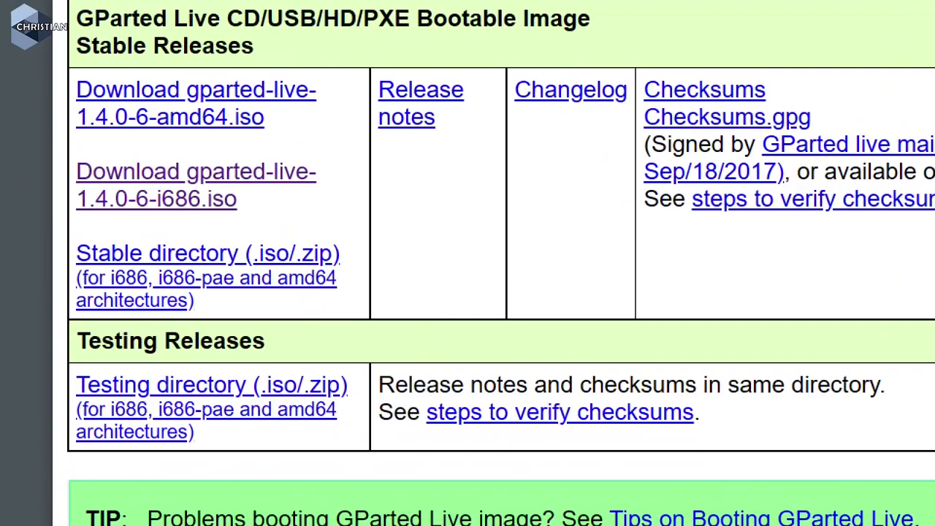
pyautogui.moveTo(76, 211); pyautogui.dragTo(152, 217)
pyautogui.moveTo(155, 213); pyautogui.dragTo(198, 211)
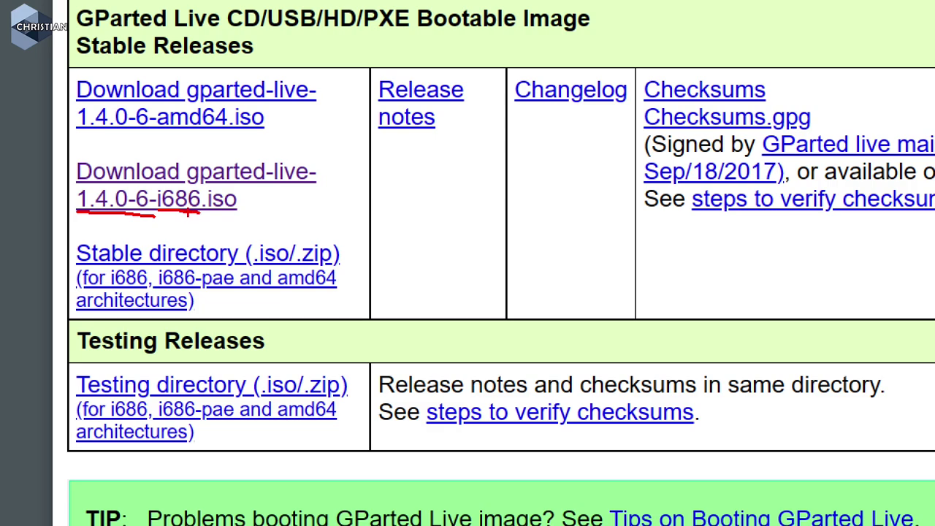
pyautogui.press('Escape')
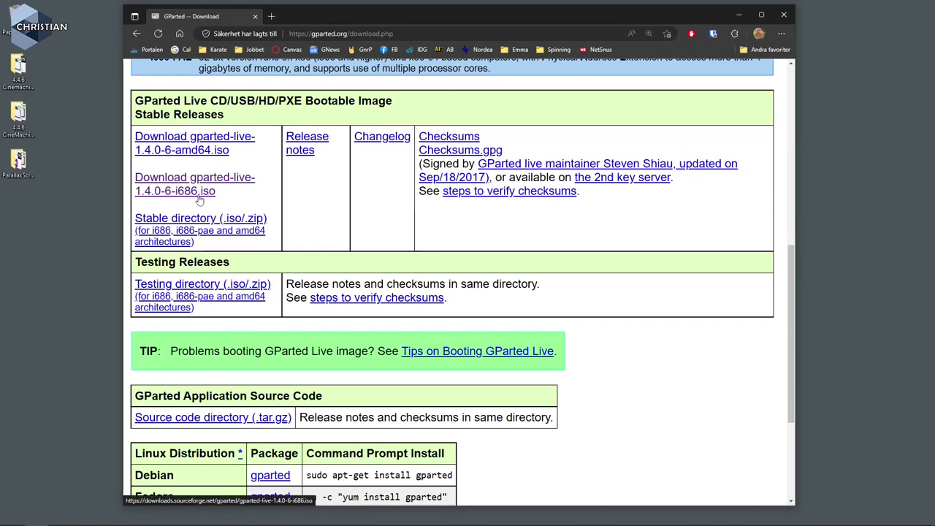
pyautogui.click(198, 192)
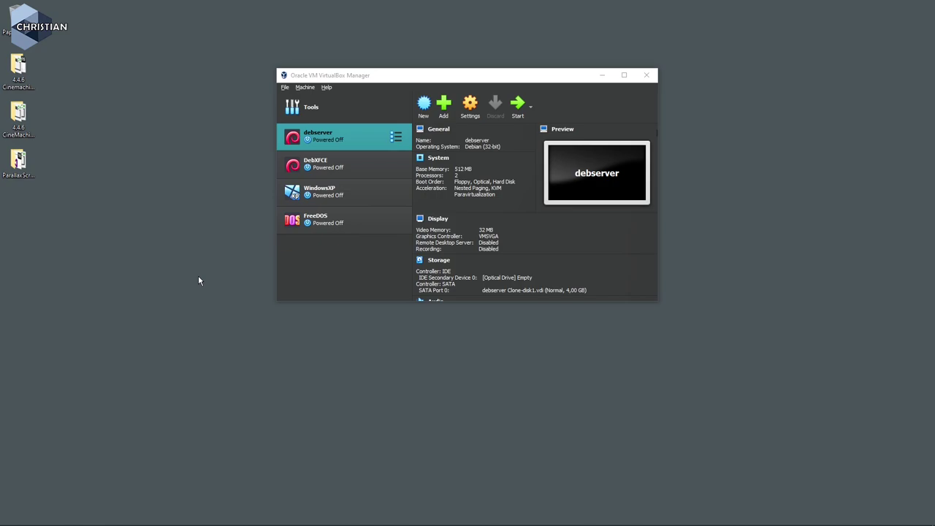
# Show the Virtual Media Manager's Hard disks list, with debserver Clone-disk1.vdi at 4,00 GB.
pyautogui.click(341, 278)
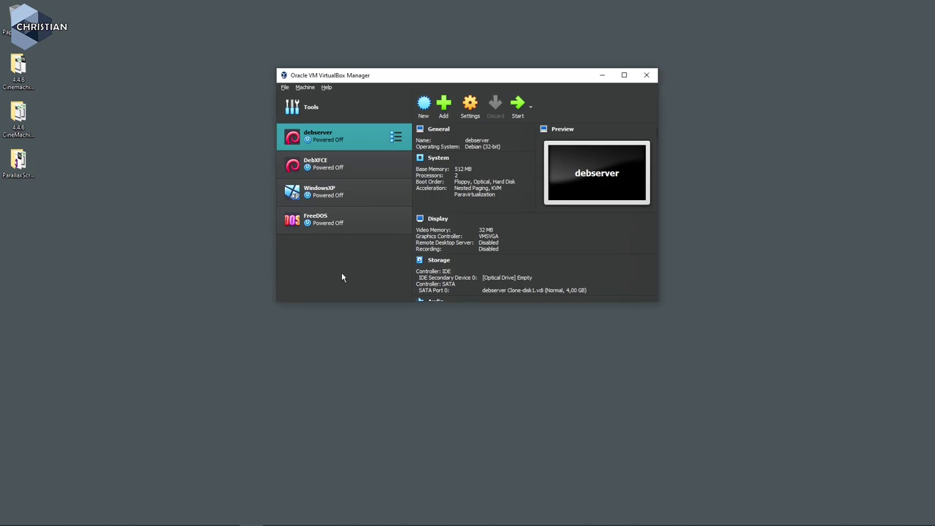
pyautogui.click(285, 87)
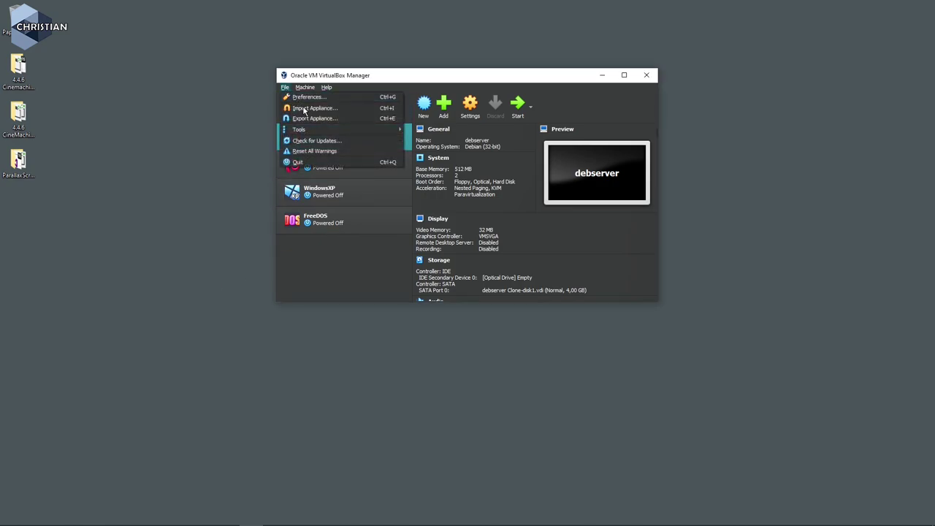
pyautogui.moveTo(332, 130)
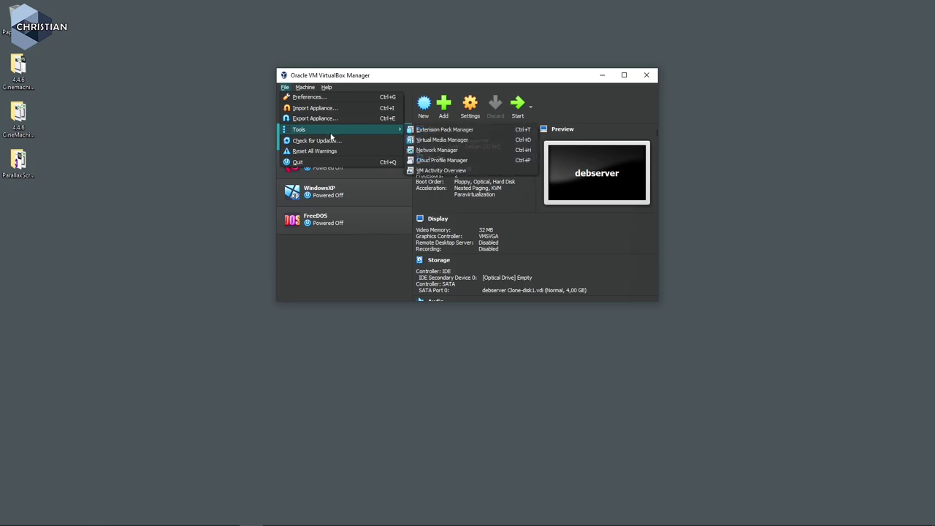
pyautogui.click(462, 141)
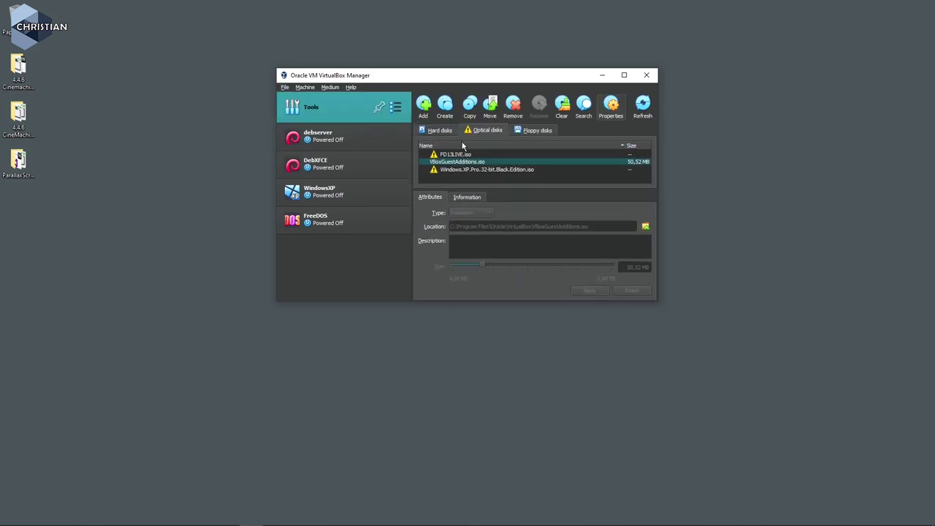
pyautogui.click(441, 135)
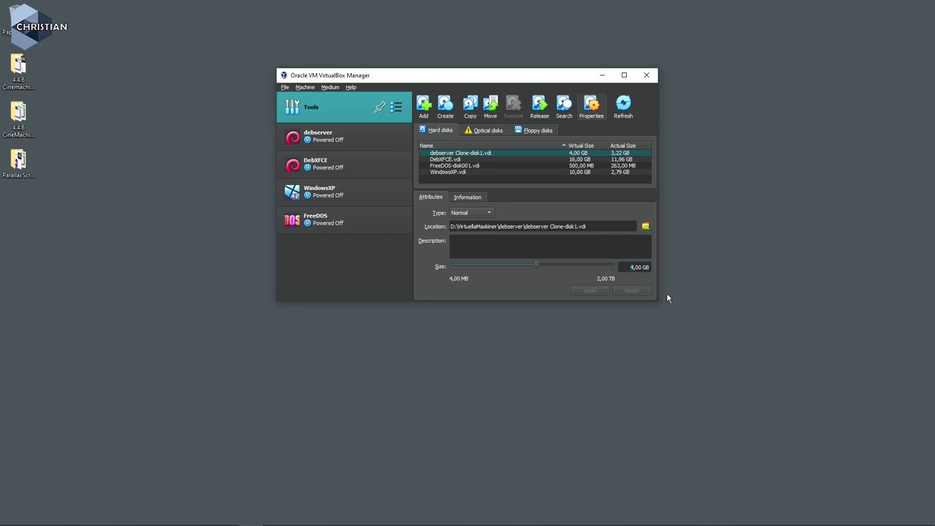
# Resize debserver Clone-disk1.vdi to 6 GB and return to the debserver details.
pyautogui.press('Delete')
pyautogui.write('6')
pyautogui.click(589, 291)
pyautogui.click(335, 140)
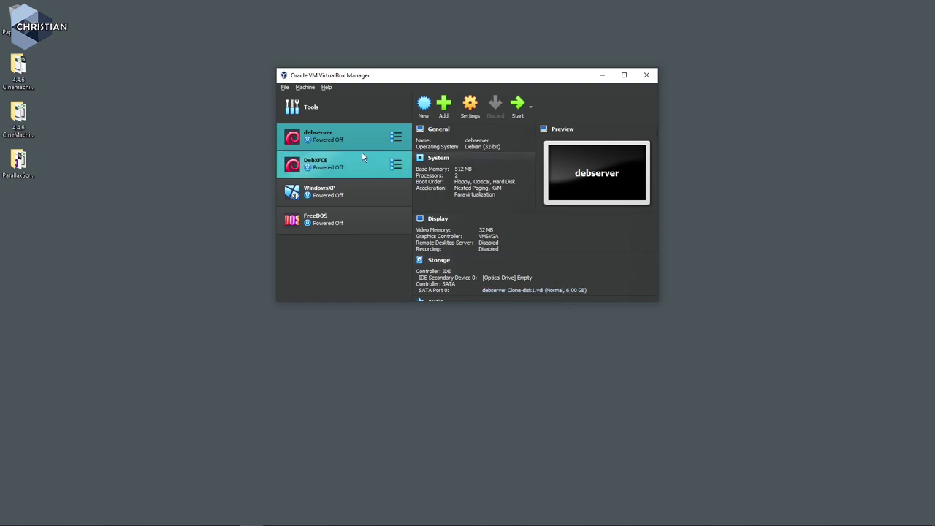
# Select the empty optical drive in debserver's Storage settings.
pyautogui.click(469, 106)
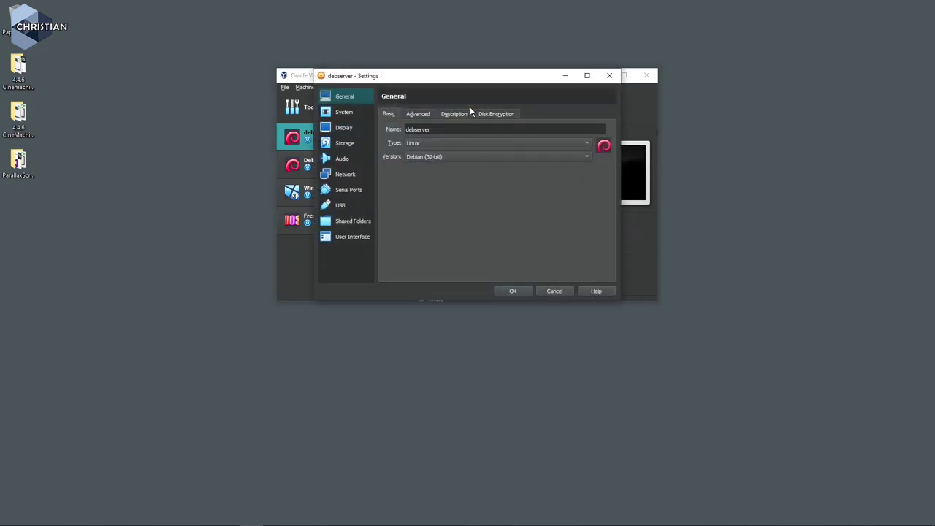
pyautogui.click(347, 145)
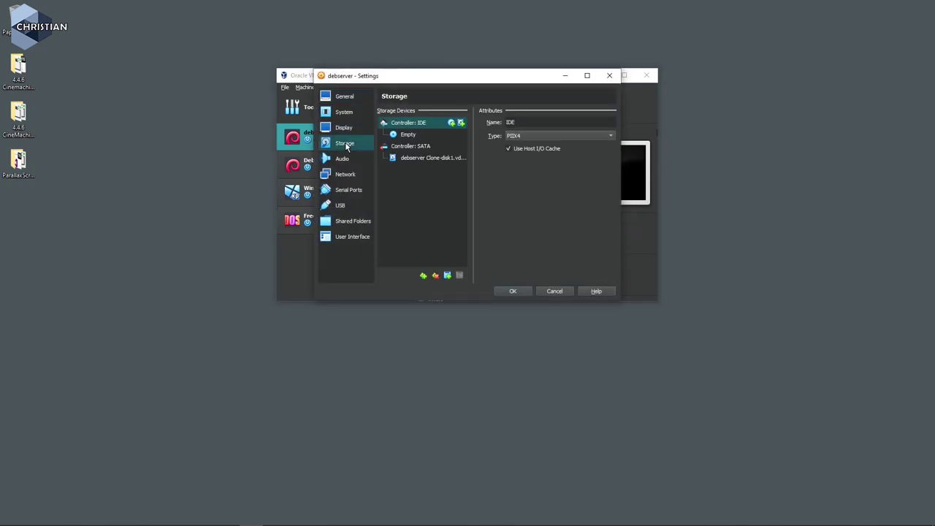
pyautogui.click(408, 135)
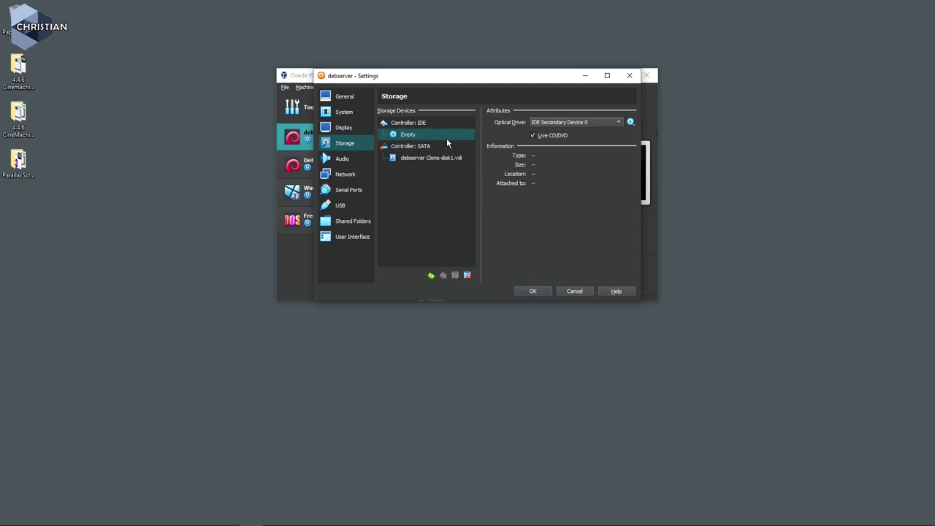
# Load gparted-live-1.4.0-6-i686.iso into the drive, keep Live CD/DVD enabled, and save.
pyautogui.click(631, 123)
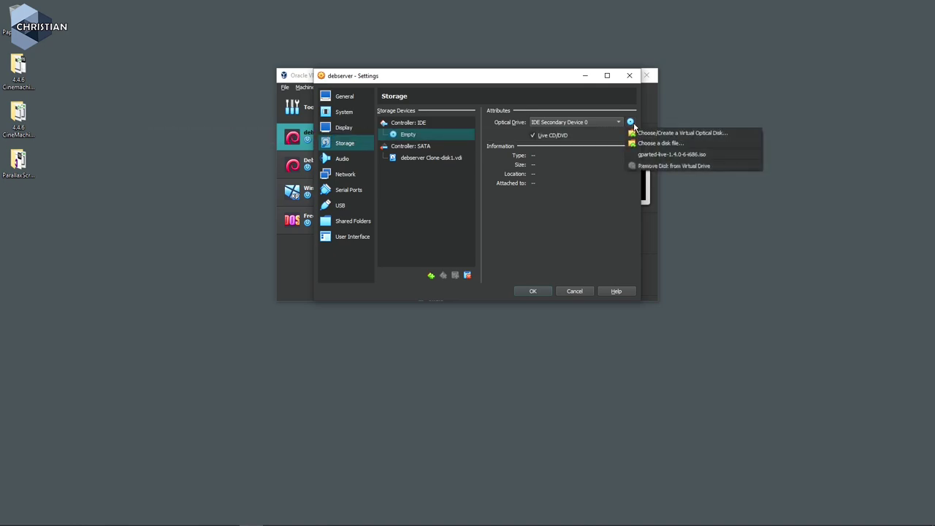
pyautogui.click(670, 144)
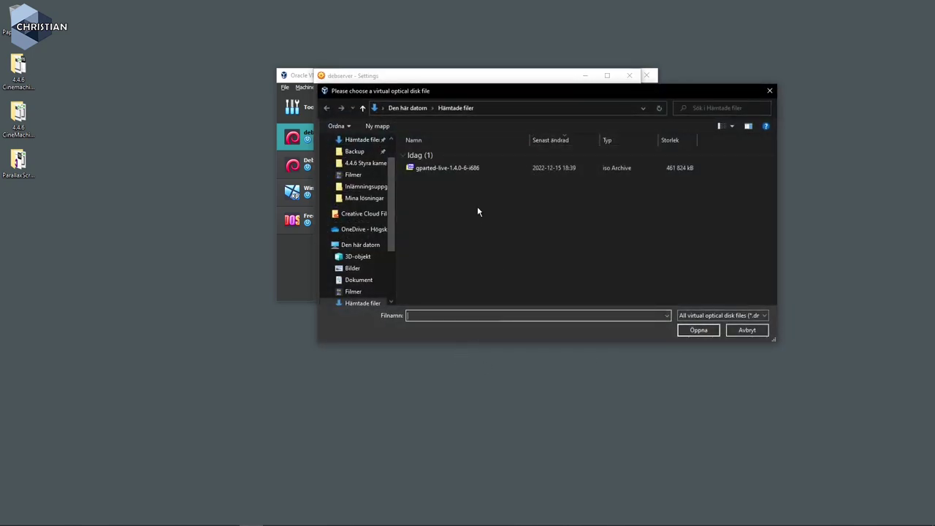
pyautogui.click(443, 168)
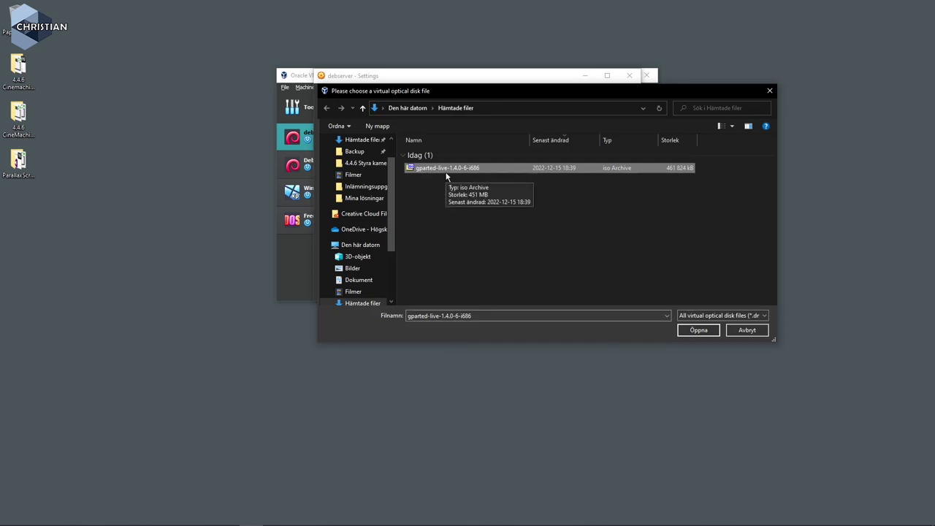
pyautogui.click(699, 331)
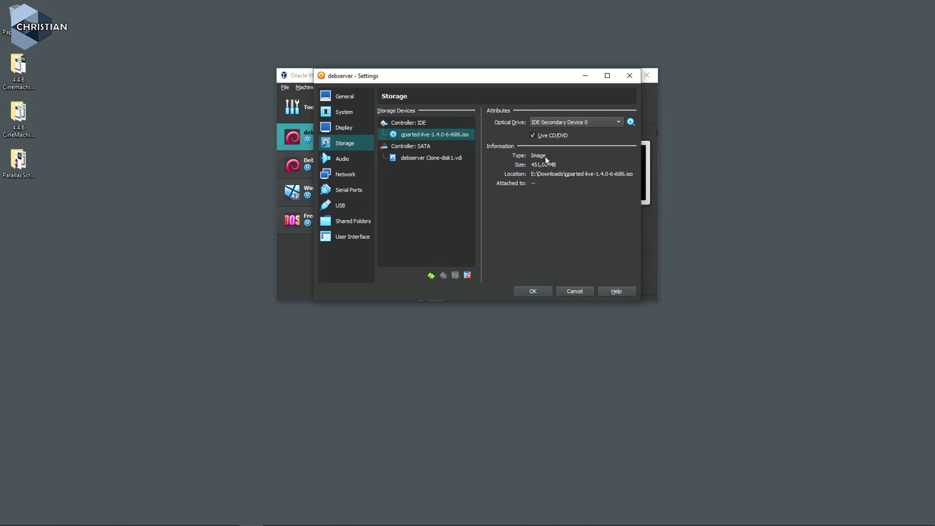
pyautogui.click(534, 135)
pyautogui.click(534, 136)
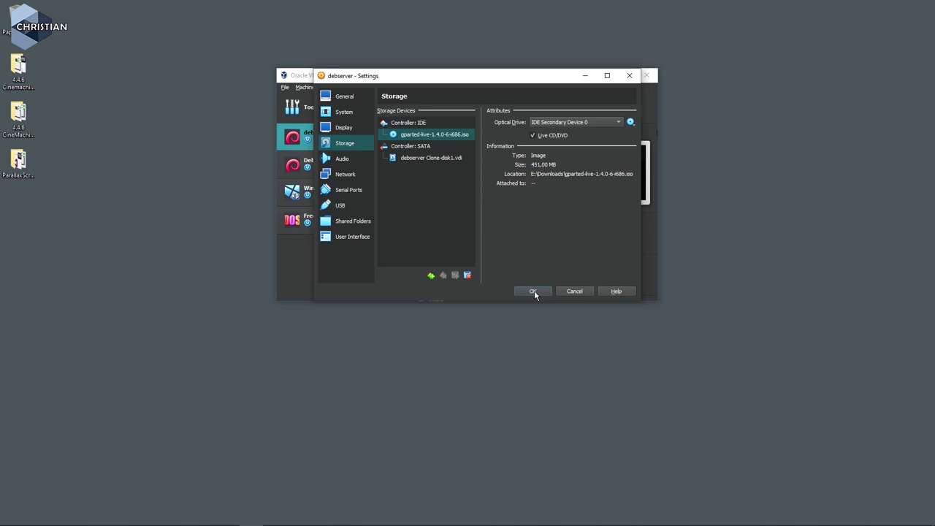
pyautogui.click(534, 291)
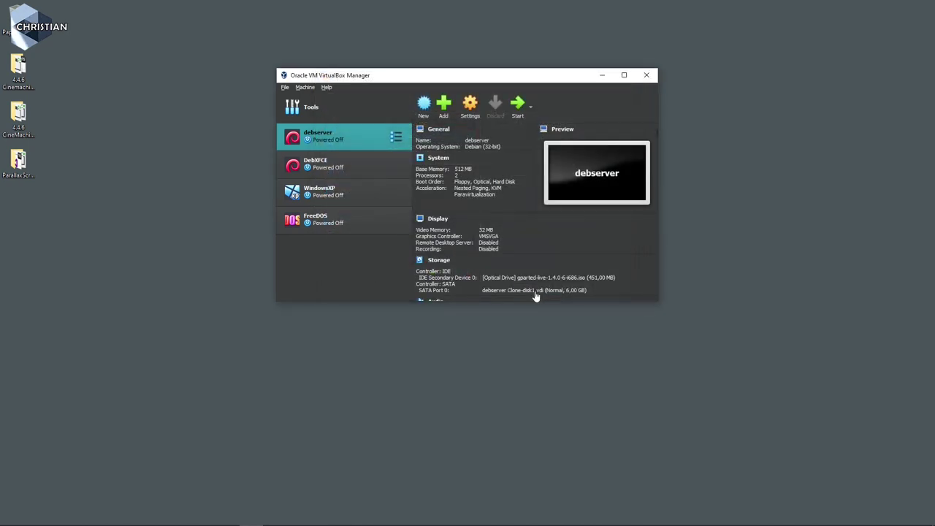
# Set debserver's display scale factor to about 160% and start the VM.
pyautogui.click(469, 106)
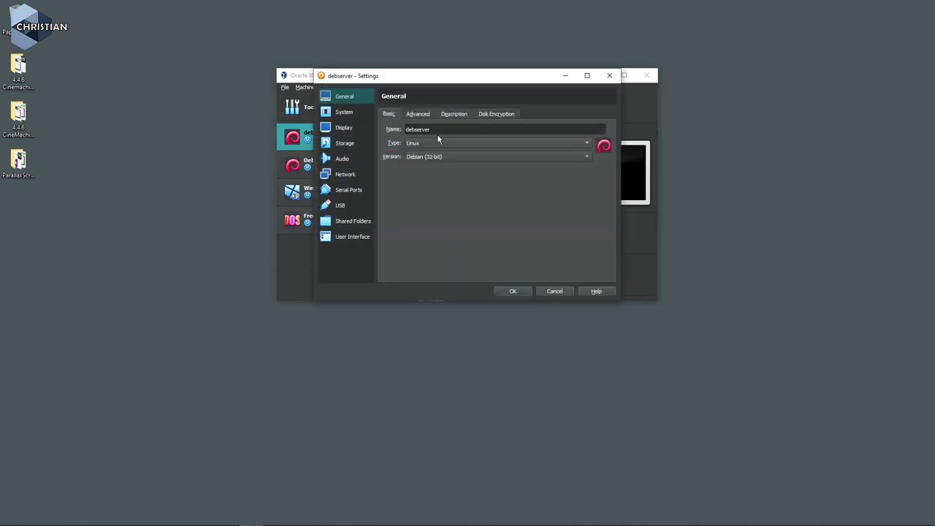
pyautogui.click(347, 129)
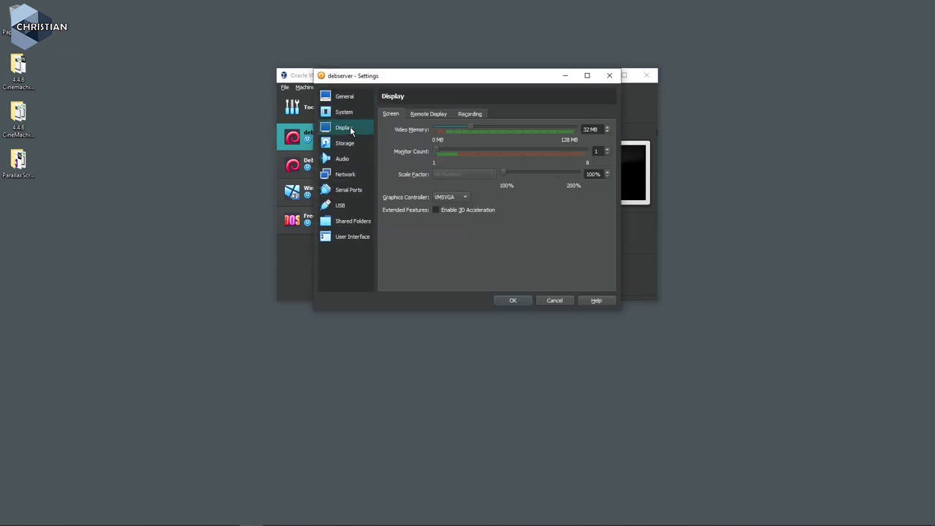
pyautogui.click(561, 177)
pyautogui.click(512, 300)
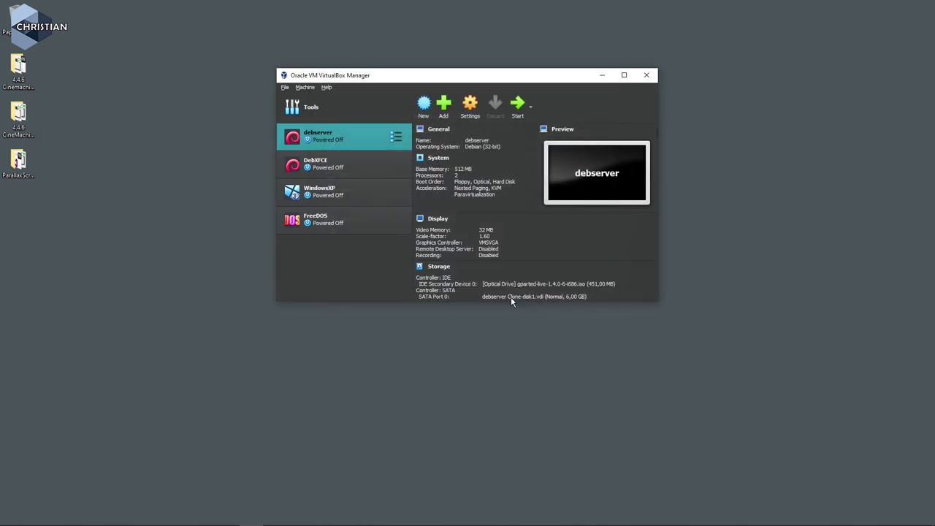
pyautogui.click(517, 108)
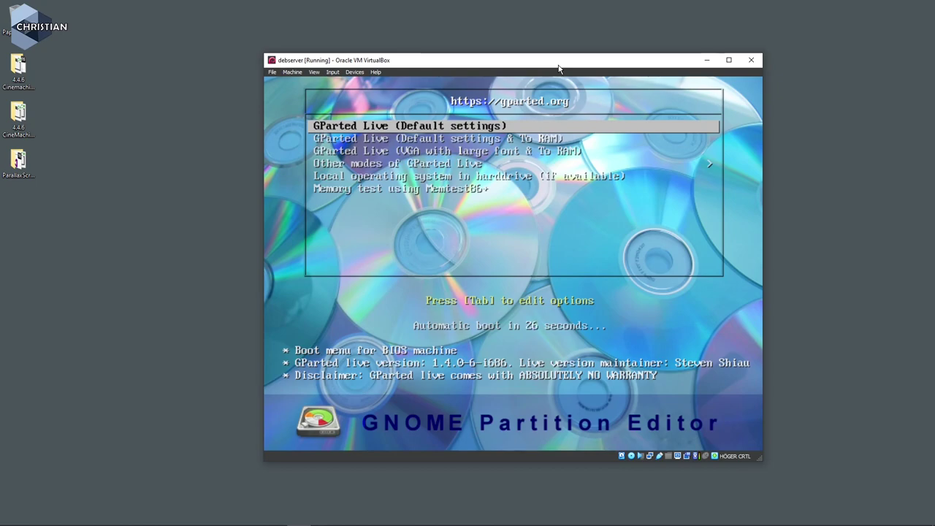
# Boot the 'GParted Live (Default settings)' entry from the boot menu.
pyautogui.press('Return')
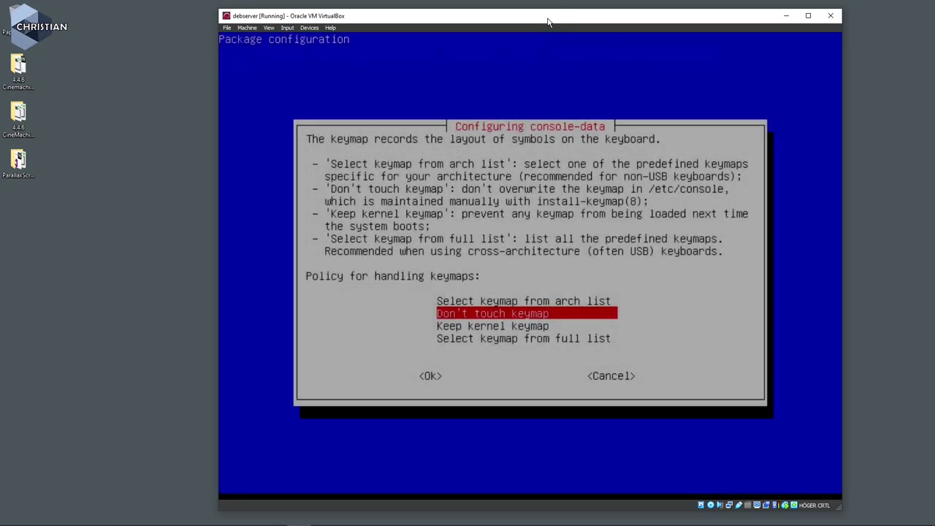
# Keep the default keymap, accept US English (33), and start GParted in mode 0.
pyautogui.press('Return')
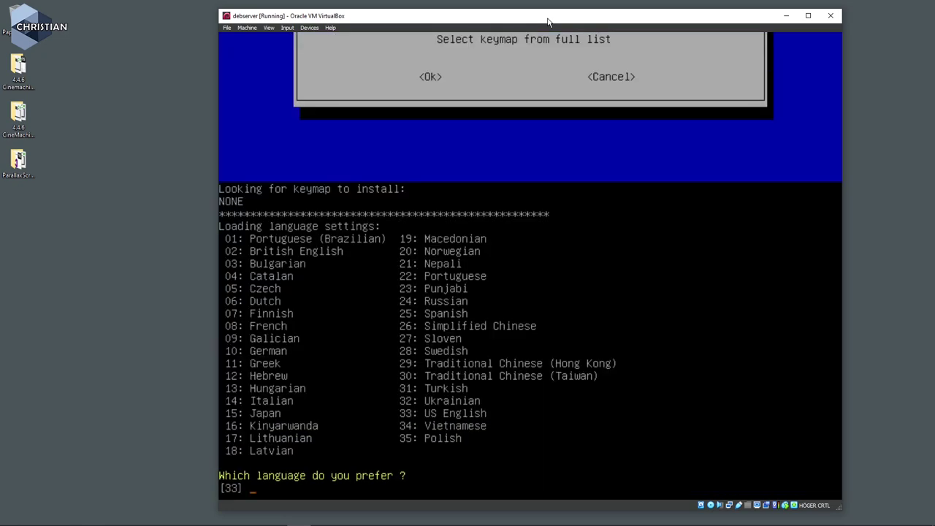
pyautogui.press('Return')
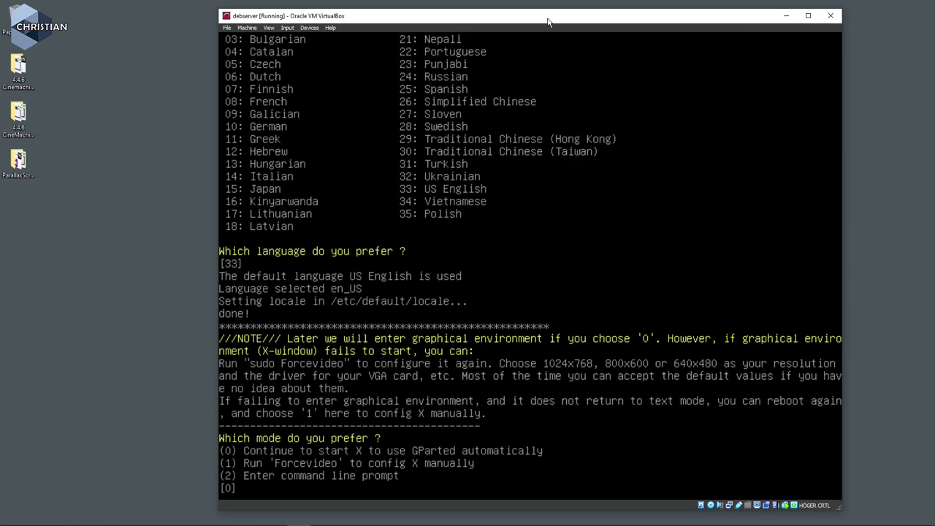
pyautogui.press('Return')
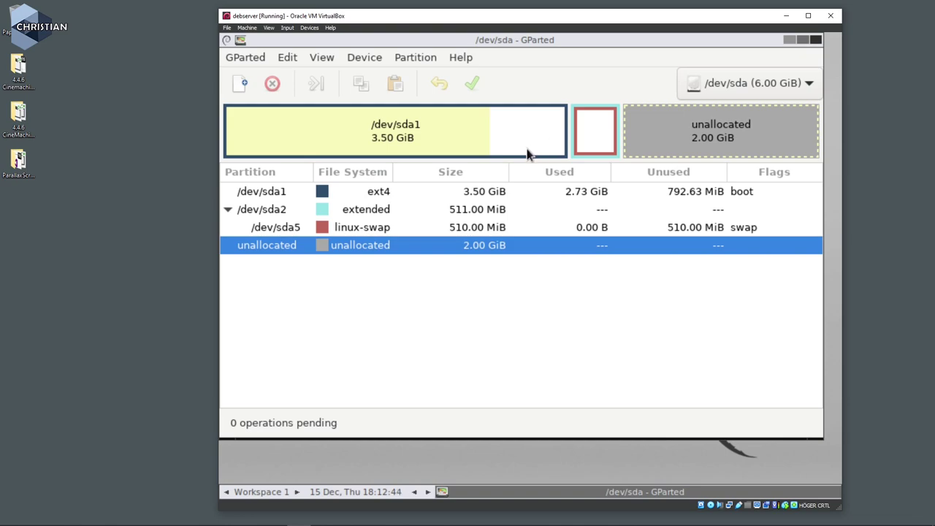
# Resize /dev/sda2 with alignment None and 0 free space following, growing it to 2.50 GiB.
pyautogui.click(282, 214)
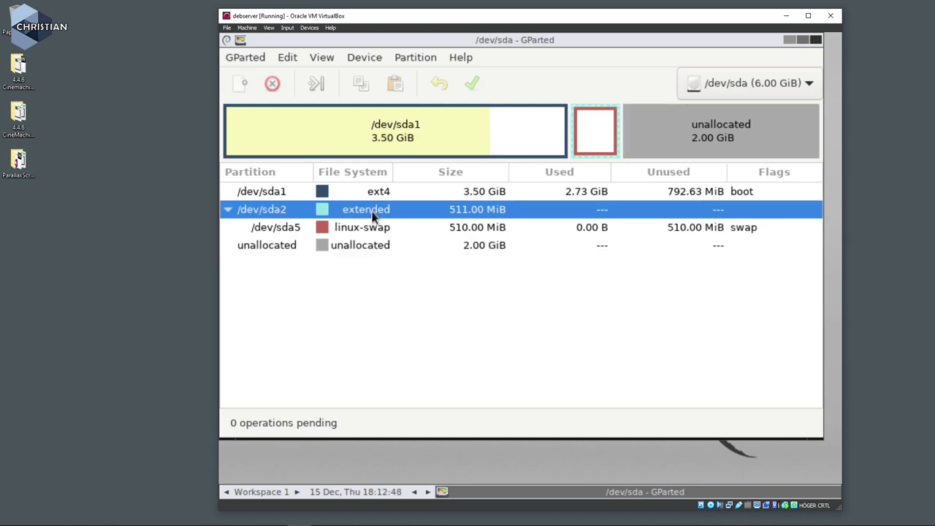
pyautogui.rightClick(285, 211)
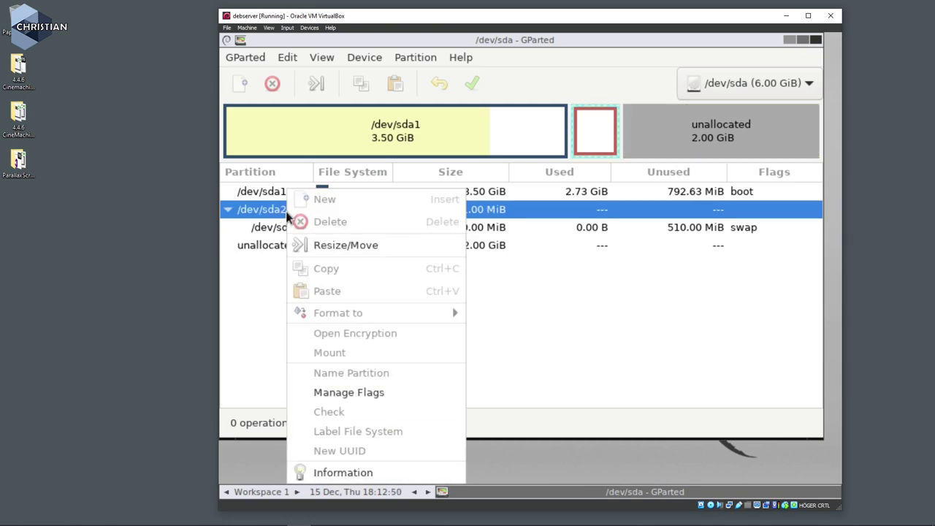
pyautogui.click(344, 247)
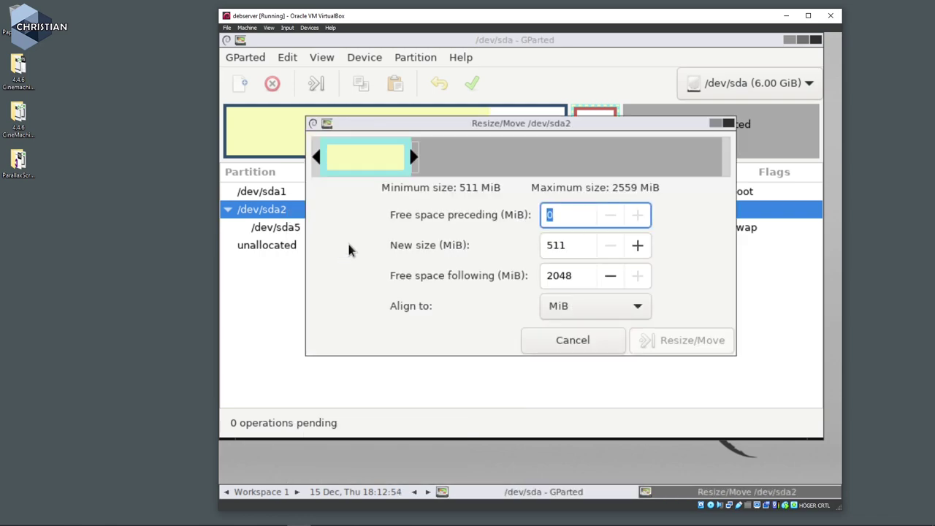
pyautogui.click(574, 312)
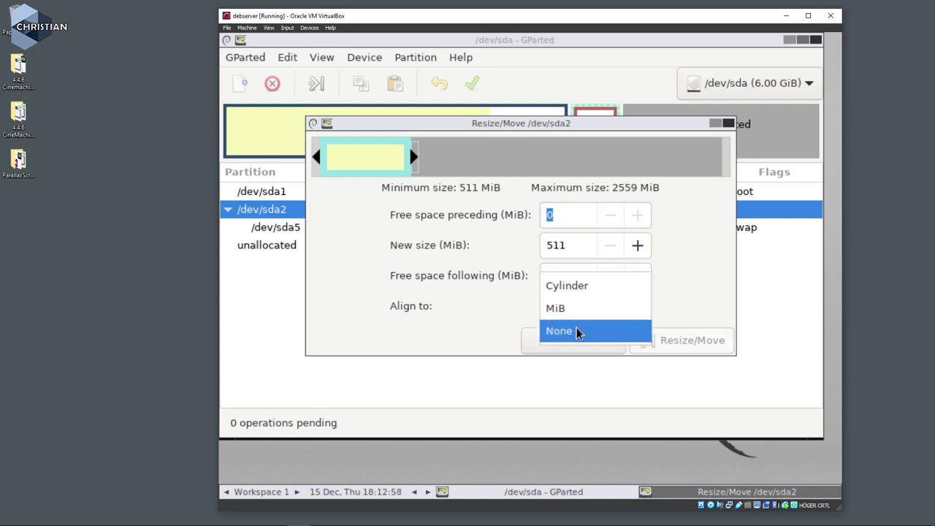
pyautogui.click(577, 331)
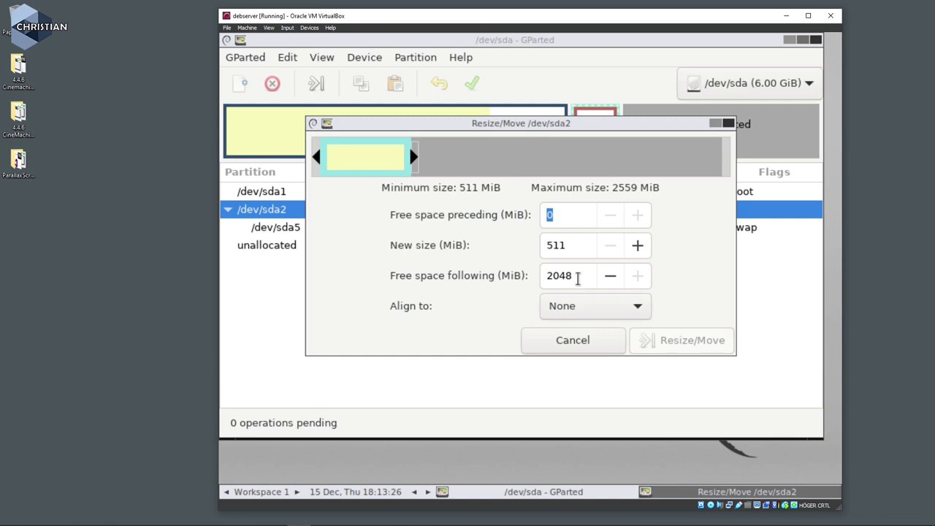
pyautogui.moveTo(574, 277); pyautogui.dragTo(537, 281)
pyautogui.write('0')
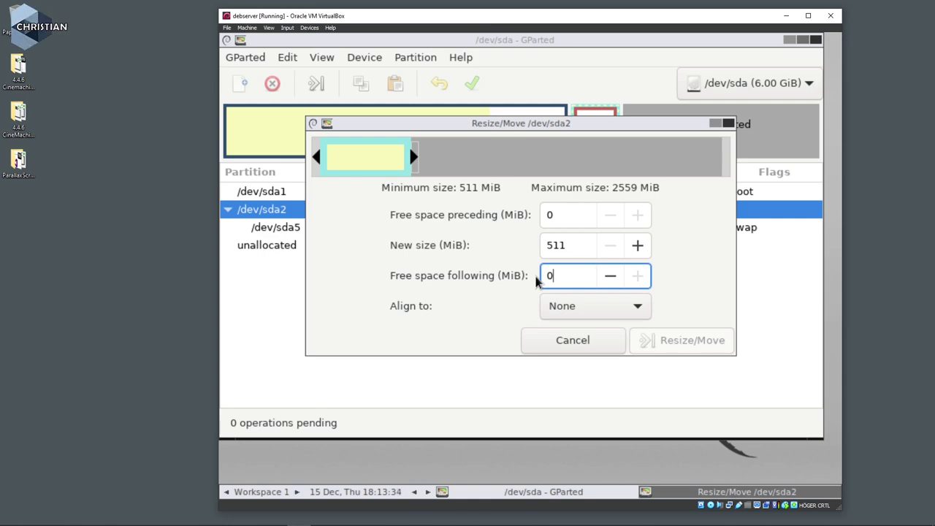
pyautogui.press('Tab')
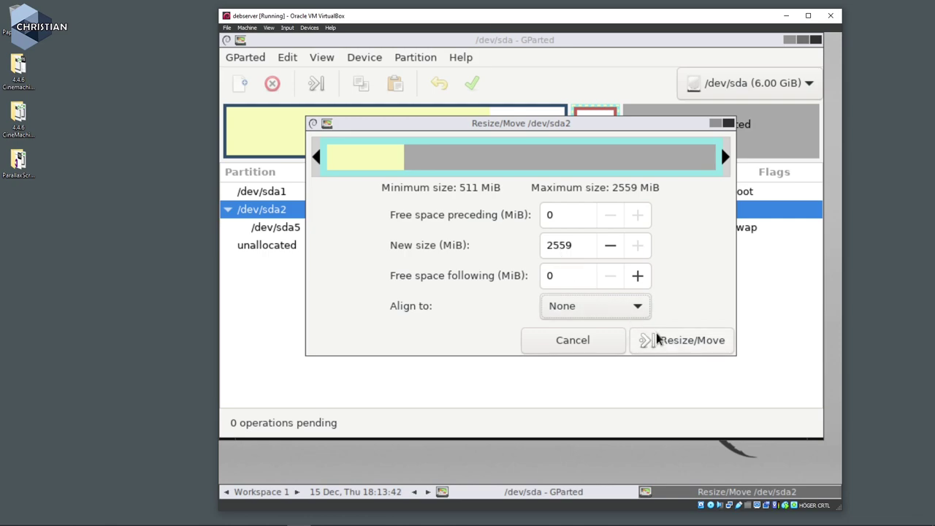
pyautogui.click(689, 345)
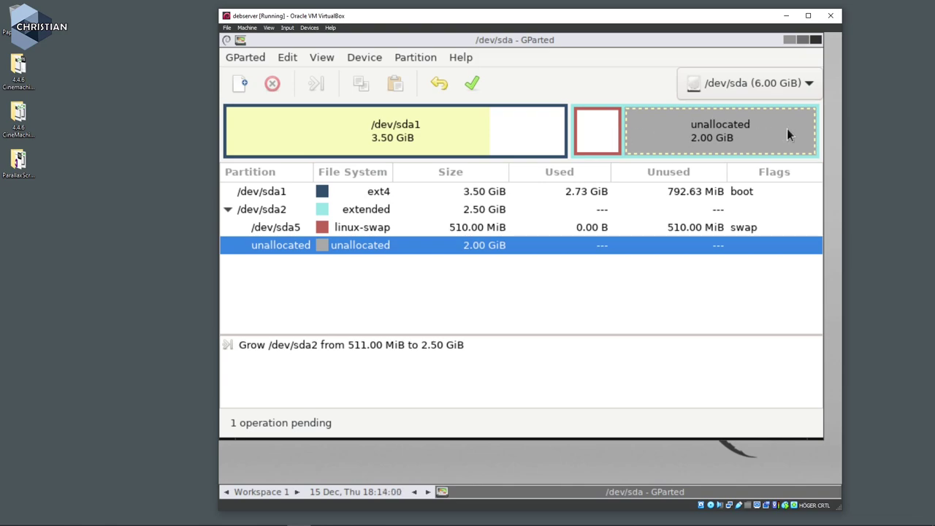
# Move the /dev/sda5 swap to the end of /dev/sda2 with alignment None, accepting the warning.
pyautogui.click(287, 228)
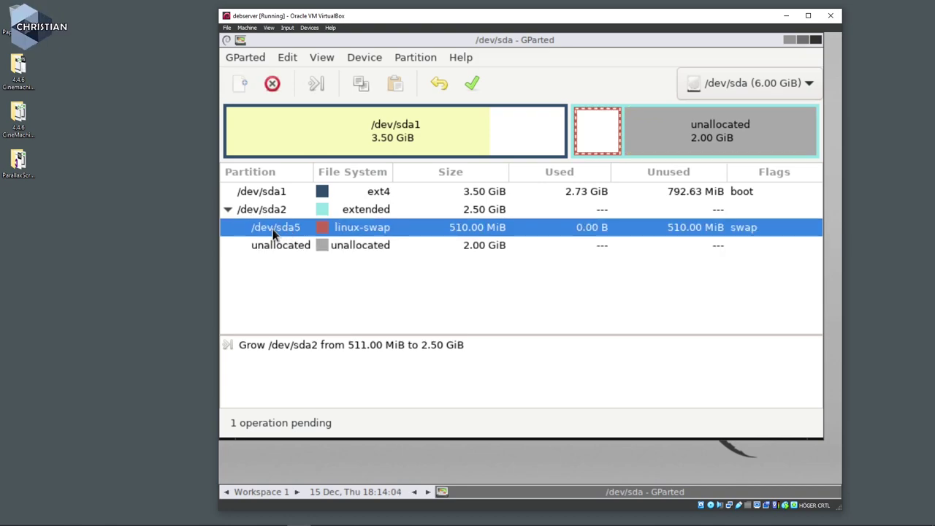
pyautogui.rightClick(272, 228)
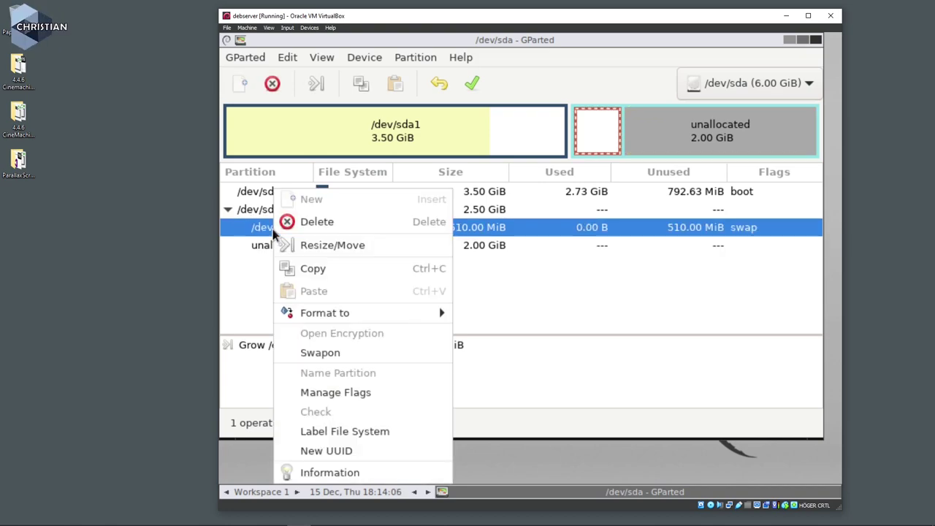
pyautogui.click(318, 246)
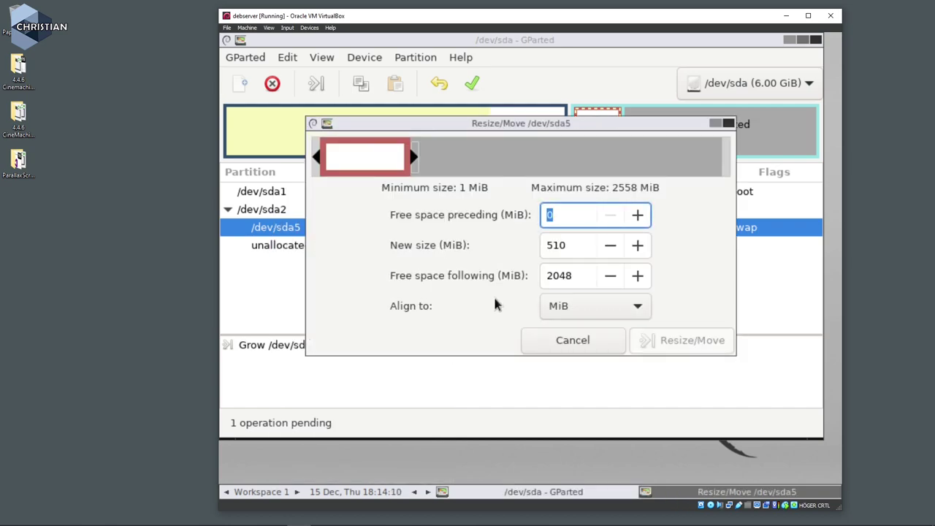
pyautogui.click(580, 314)
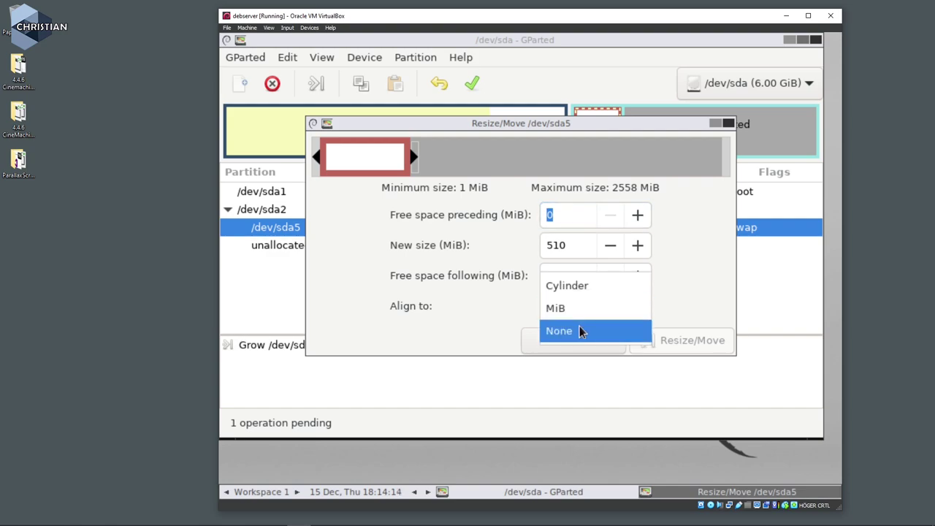
pyautogui.click(579, 327)
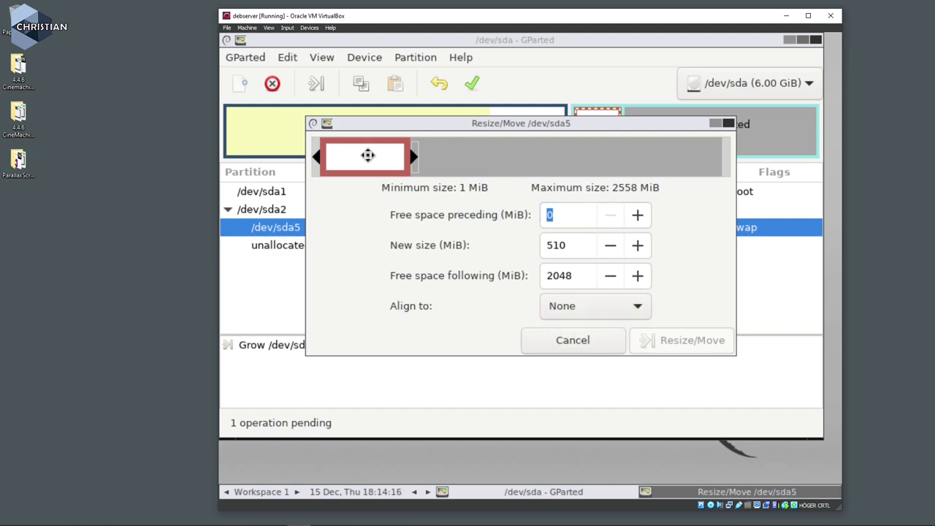
pyautogui.moveTo(368, 161); pyautogui.dragTo(708, 161)
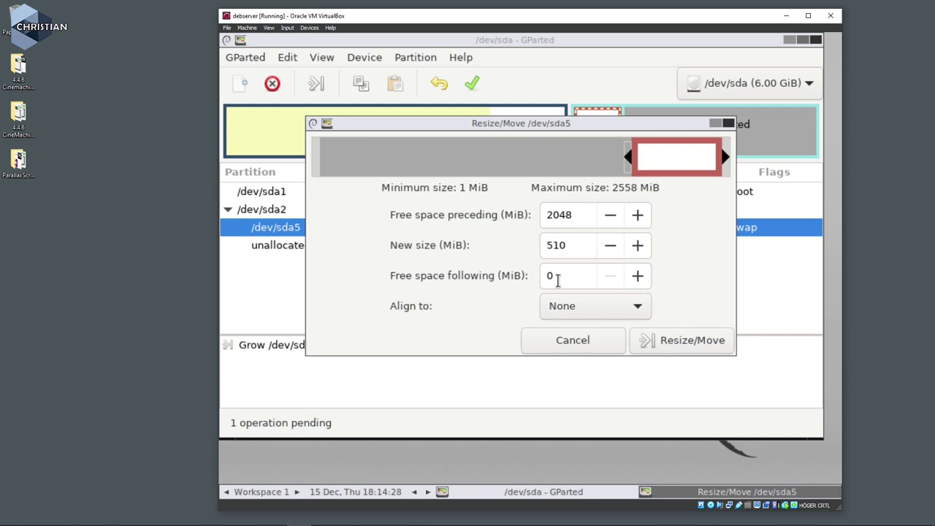
pyautogui.click(687, 344)
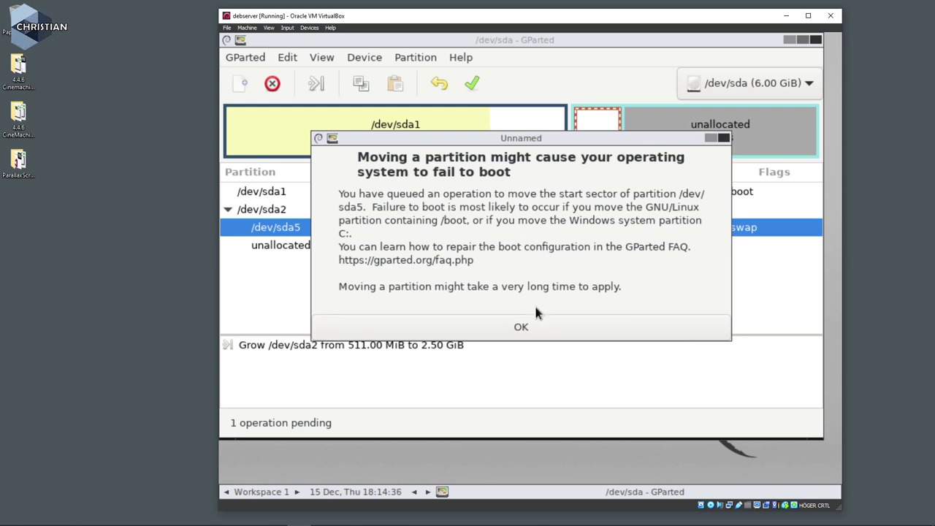
pyautogui.click(522, 327)
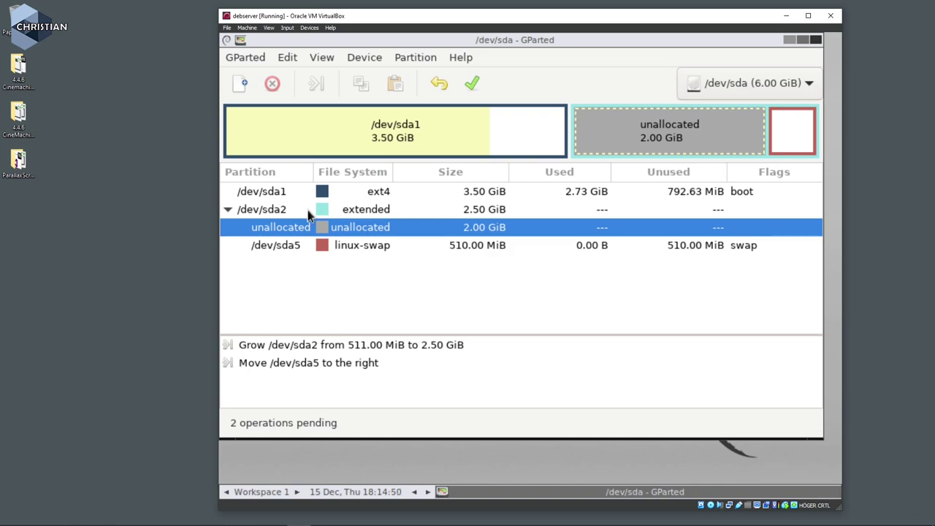
# Shrink /dev/sda2 to 511 MiB with 2048 MiB preceding it, alignment None.
pyautogui.click(282, 209)
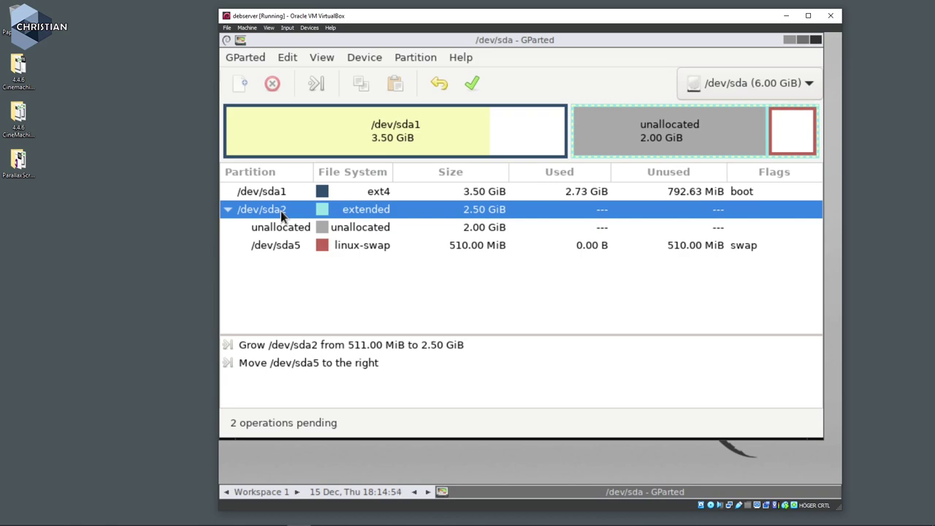
pyautogui.rightClick(280, 210)
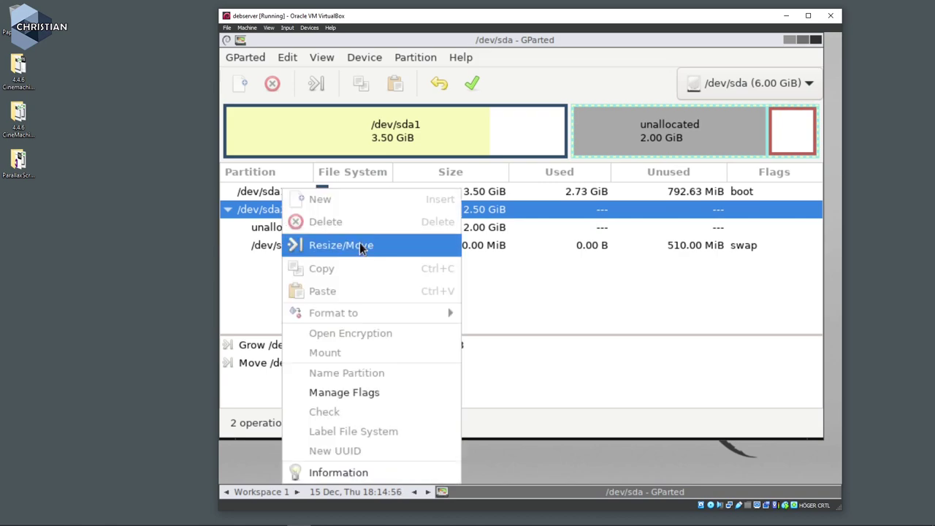
pyautogui.click(360, 246)
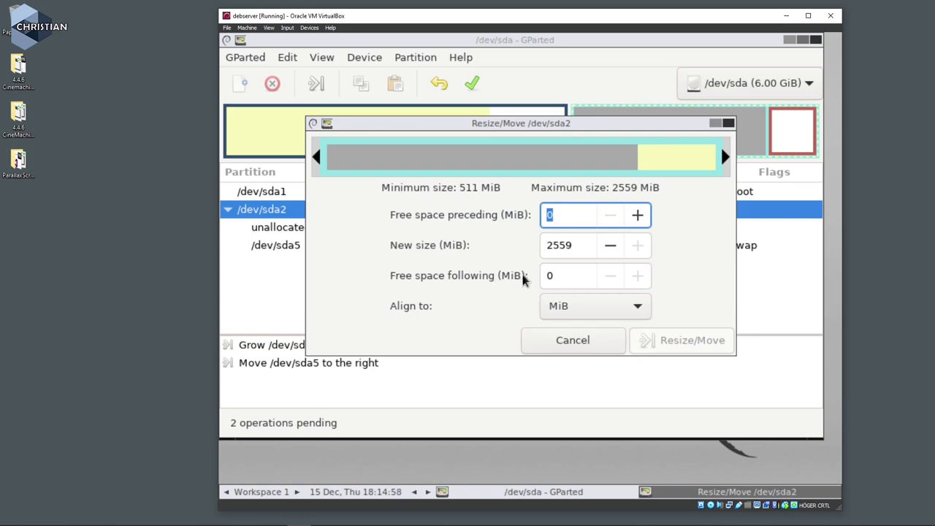
pyautogui.click(592, 308)
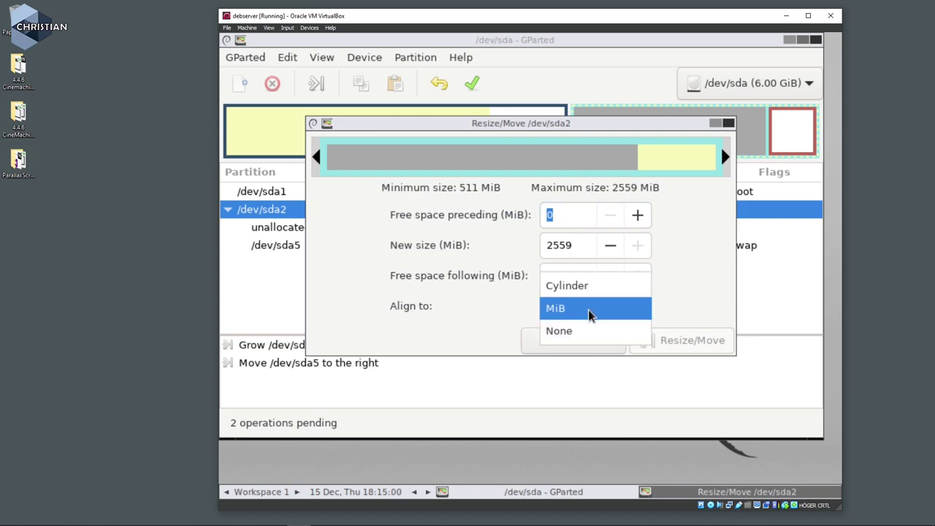
pyautogui.click(585, 330)
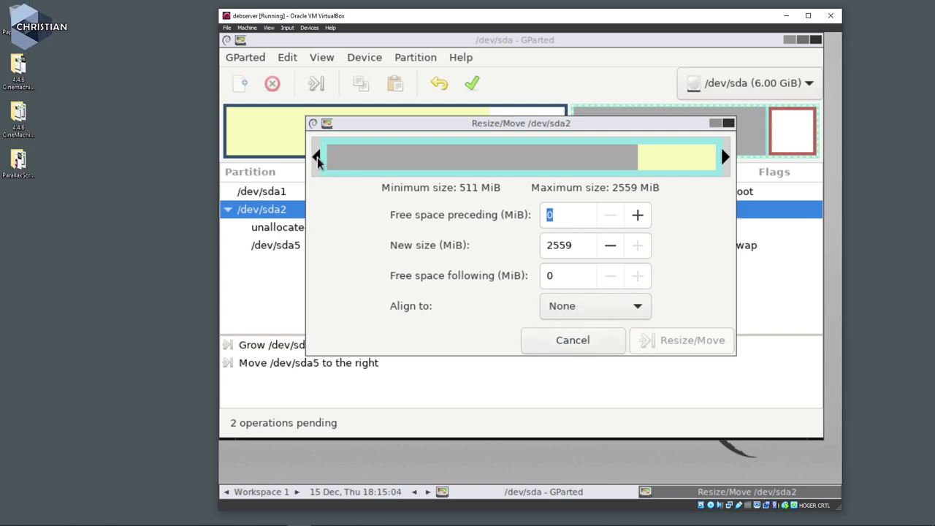
pyautogui.moveTo(318, 161); pyautogui.dragTo(709, 163)
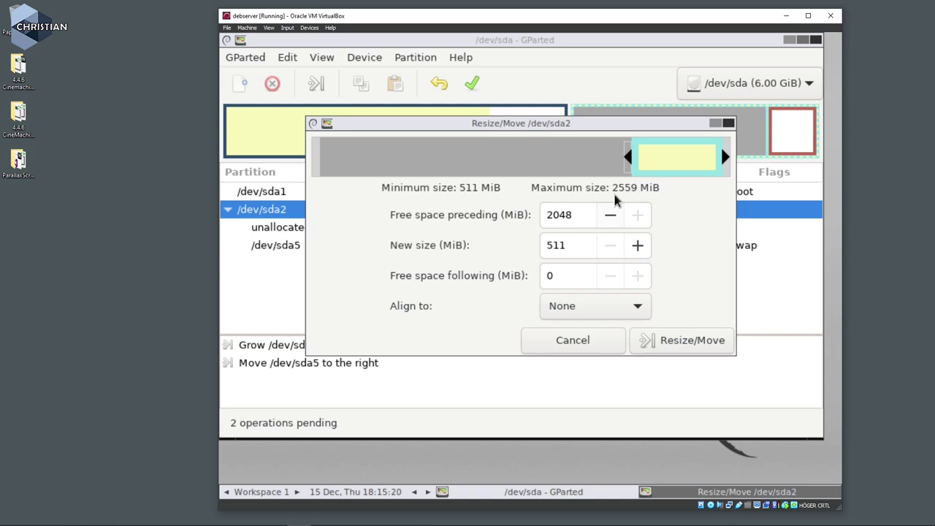
pyautogui.moveTo(630, 156)
pyautogui.mouseDown()
pyautogui.moveTo(578, 156)
pyautogui.moveTo(642, 156)
pyautogui.mouseUp()
pyautogui.click(686, 349)
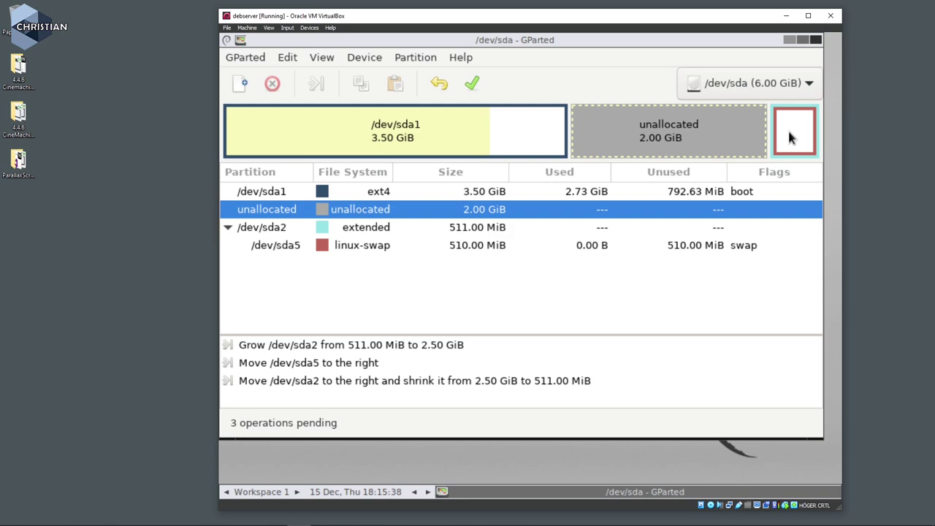
# Queue a resize of /dev/sda1 to the maximum 5632 MiB with alignment set to None.
pyautogui.click(278, 198)
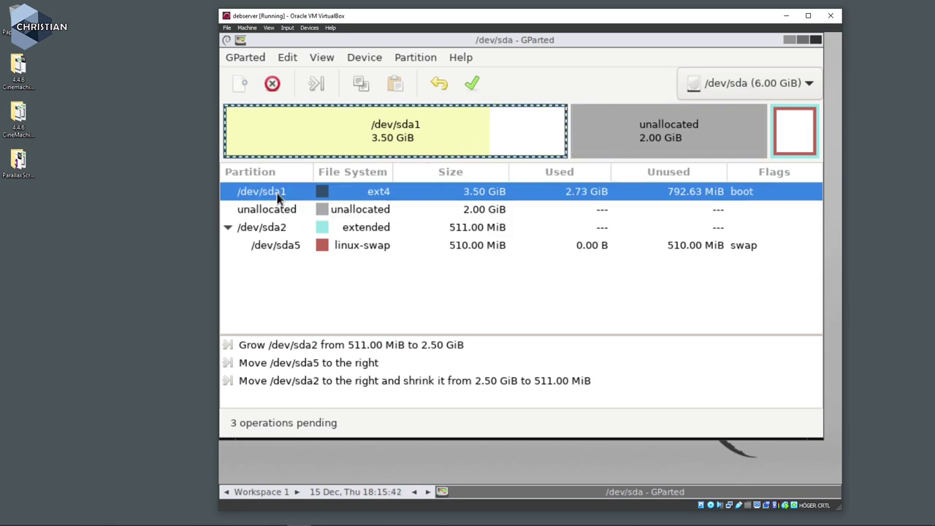
pyautogui.rightClick(278, 198)
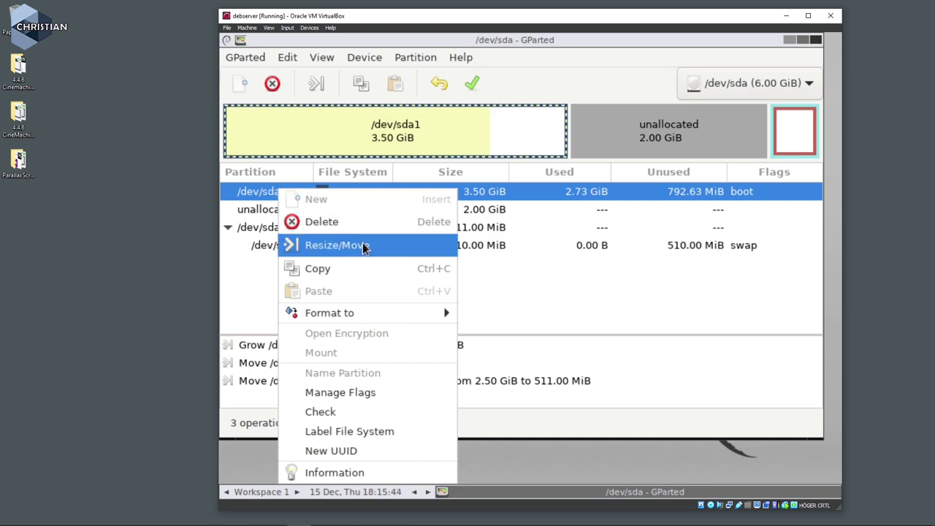
pyautogui.click(364, 246)
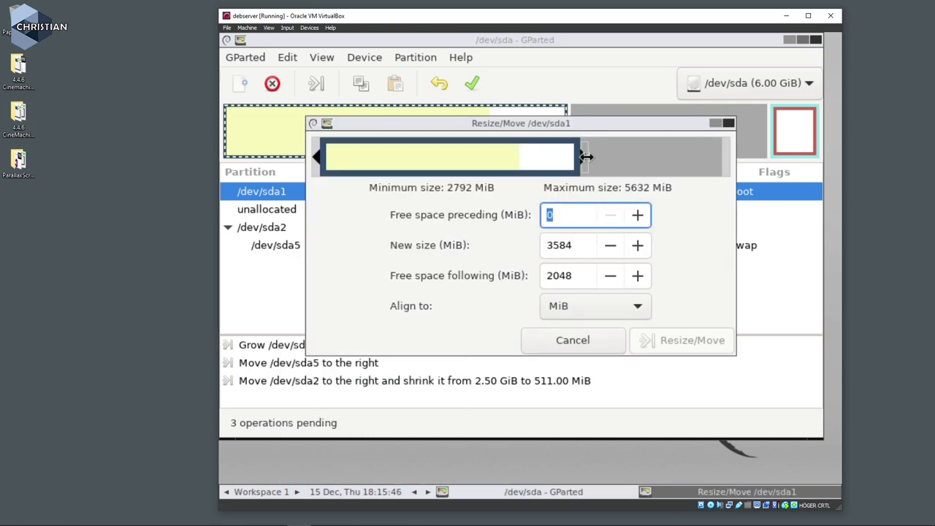
pyautogui.click(590, 306)
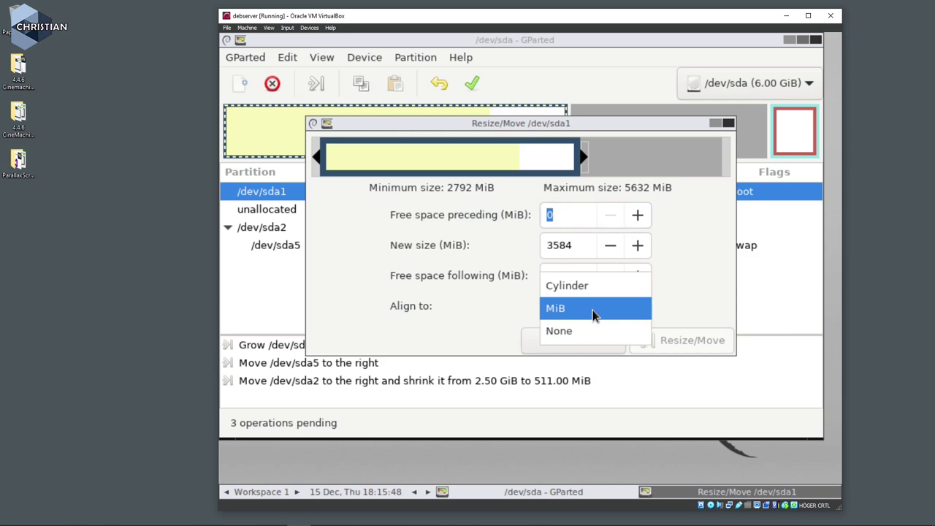
pyautogui.click(594, 332)
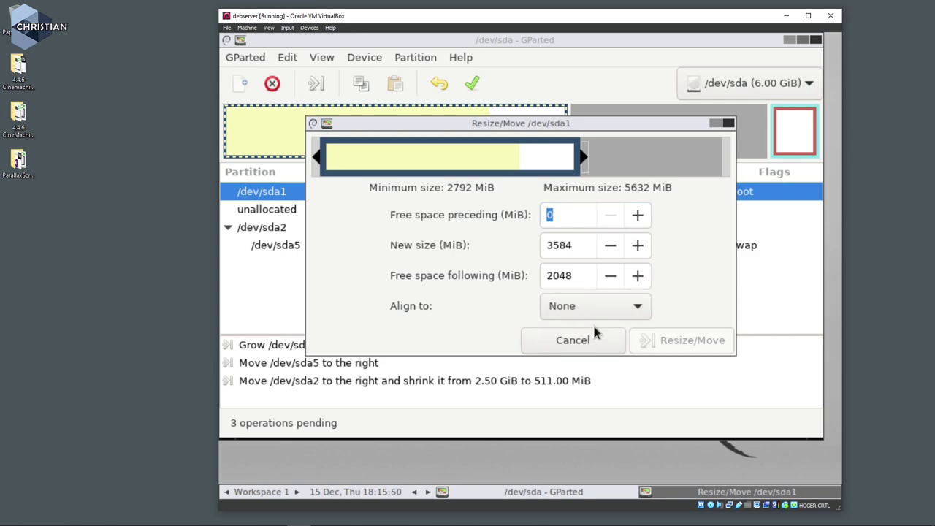
pyautogui.moveTo(582, 157); pyautogui.dragTo(763, 170)
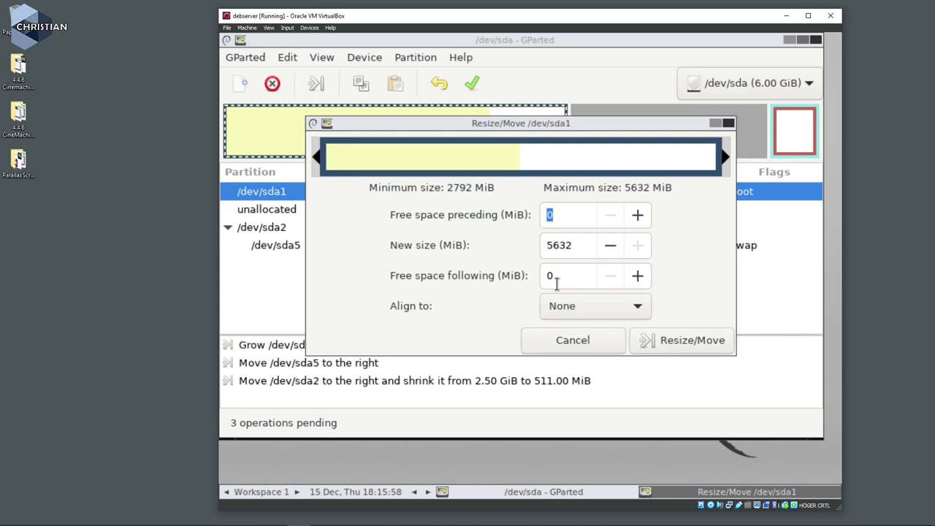
pyautogui.click(693, 346)
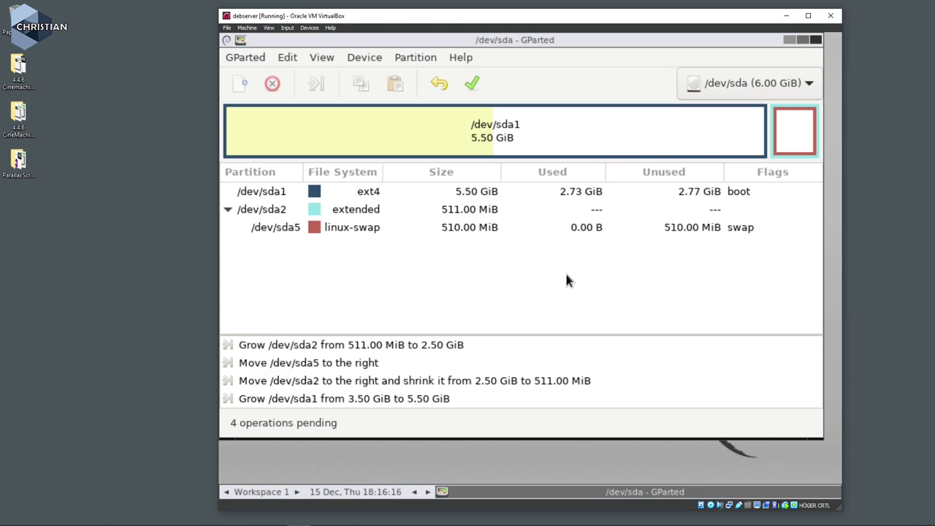
# Apply and confirm all four queued GParted operations, then close the finished progress window.
pyautogui.click(473, 84)
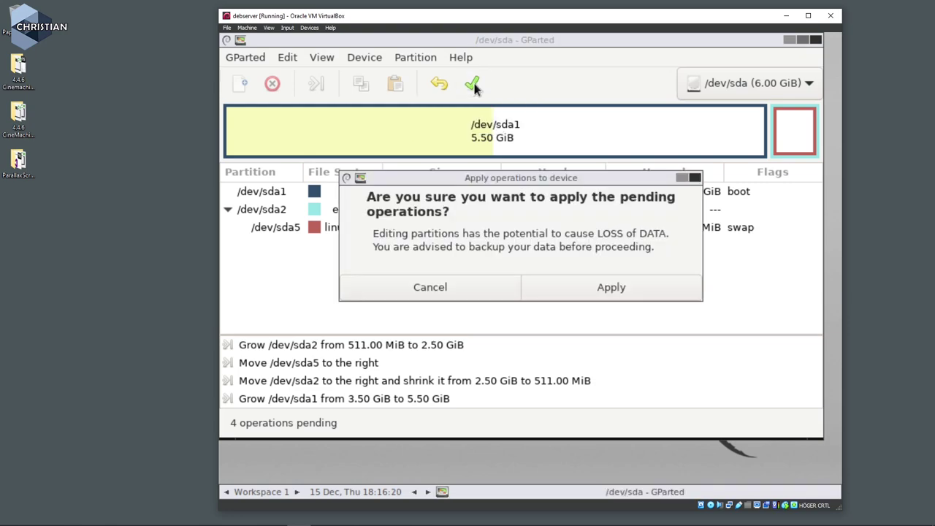
pyautogui.click(642, 288)
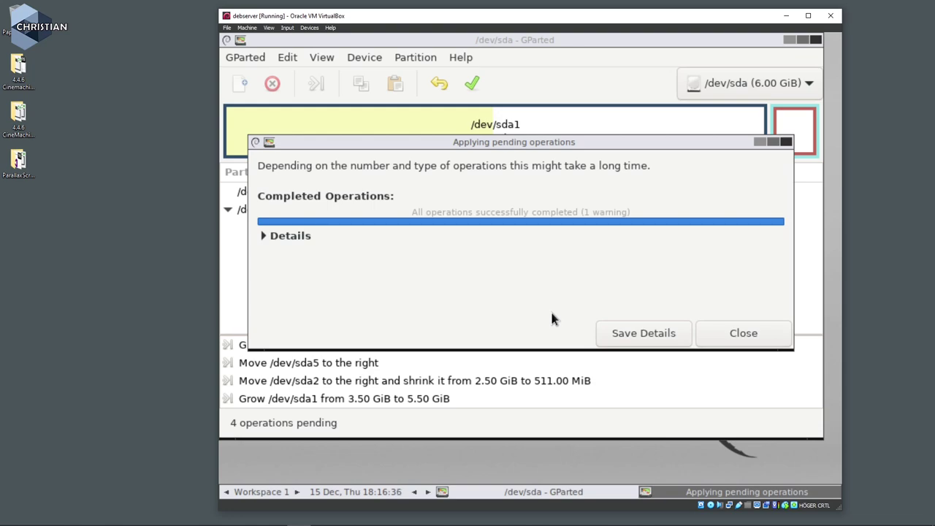
pyautogui.click(745, 337)
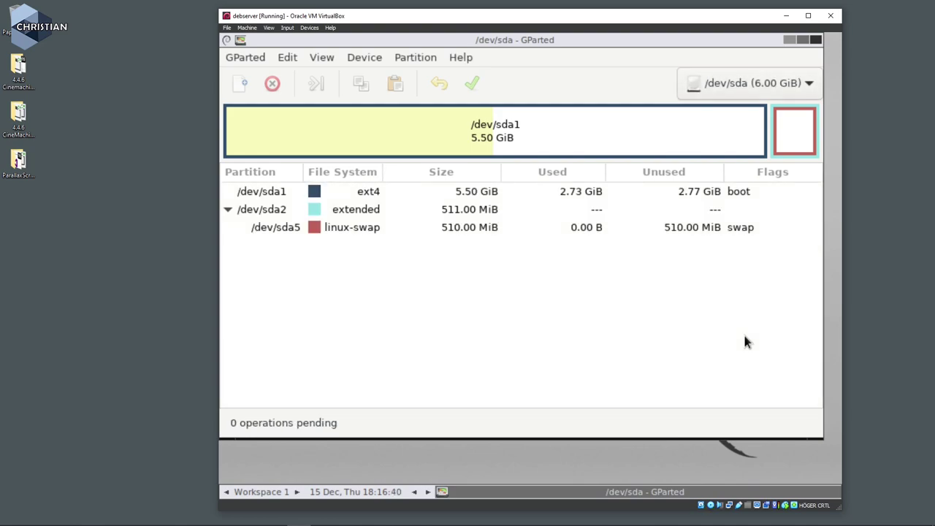
# Quit GParted and power off the debserver virtual machine.
pyautogui.click(244, 57)
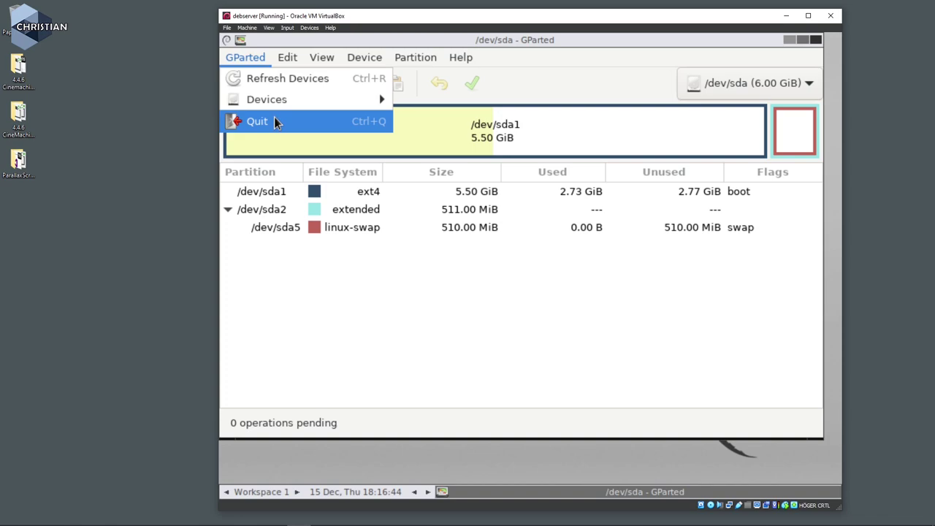
pyautogui.click(275, 122)
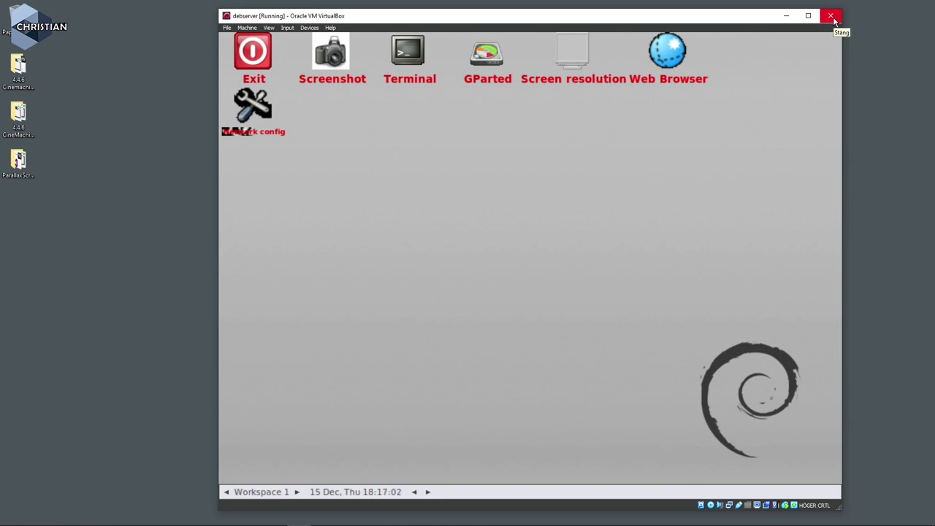
pyautogui.click(831, 16)
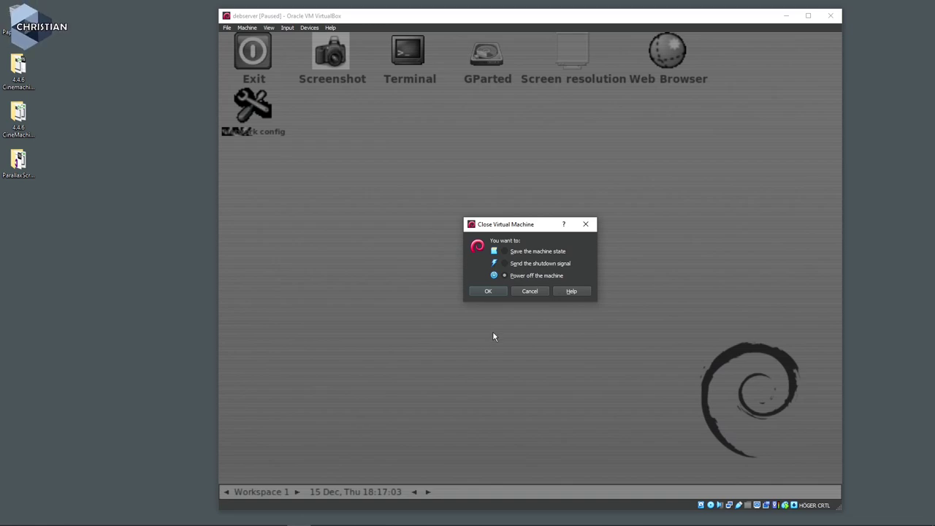
pyautogui.click(484, 292)
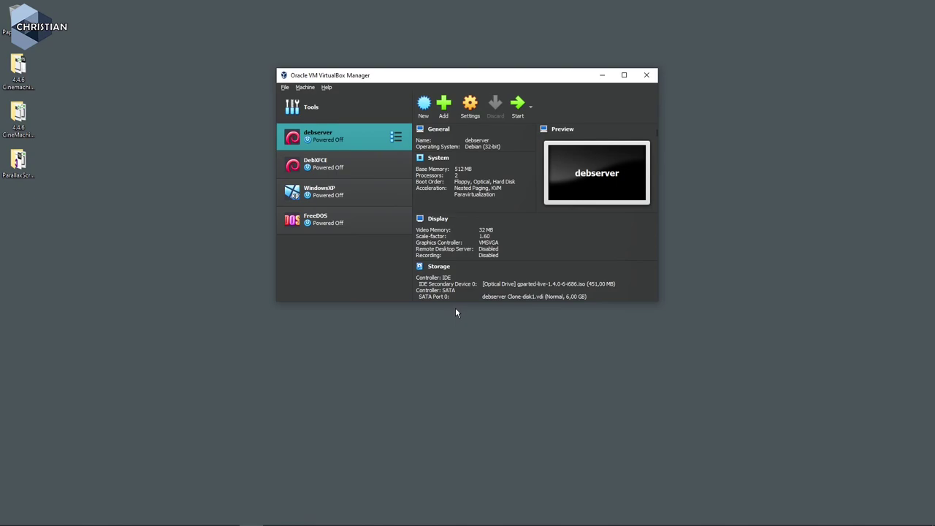
pyautogui.click(517, 108)
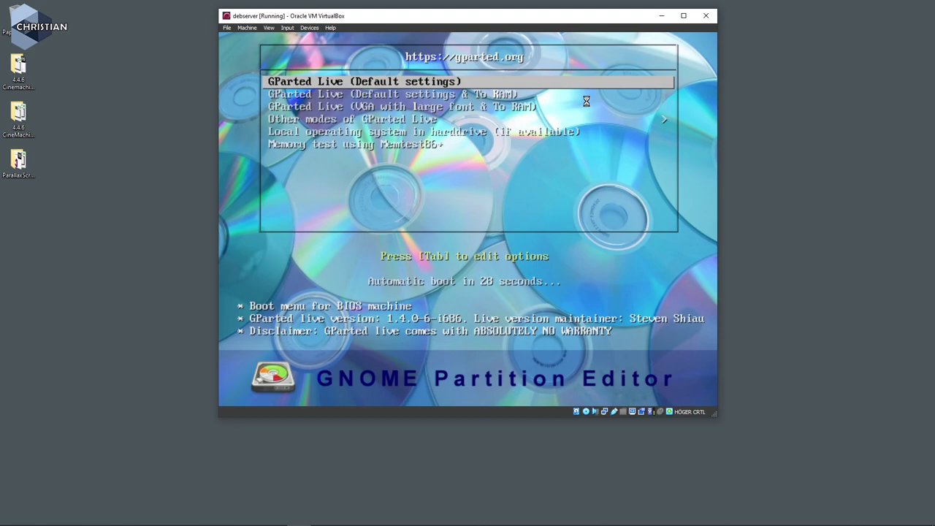
pyautogui.press('Down')
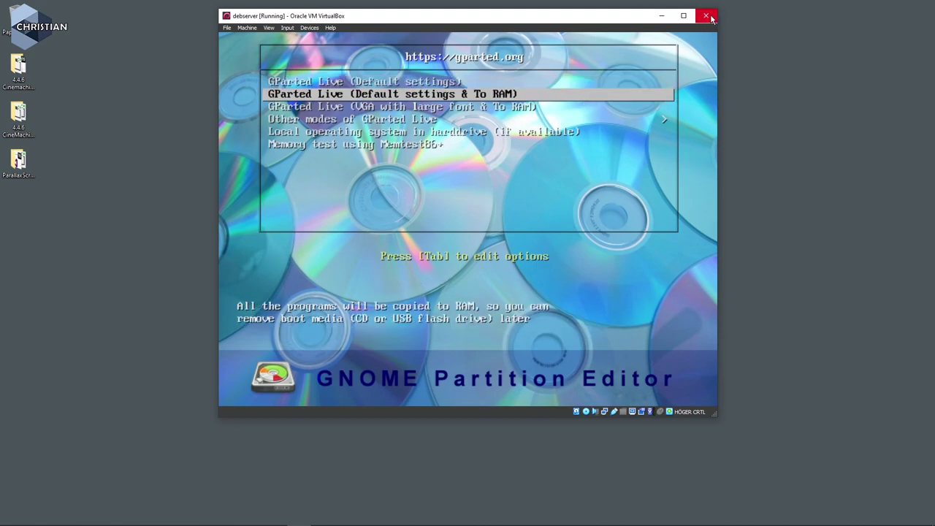
pyautogui.click(705, 15)
pyautogui.click(434, 245)
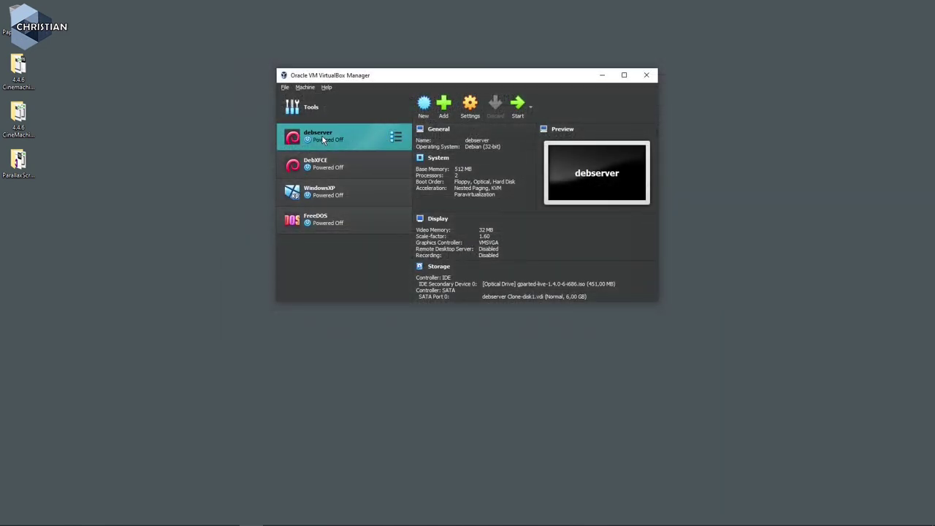
# In debserver's Storage settings, remove the GParted Live ISO from the optical drive and save.
pyautogui.click(471, 106)
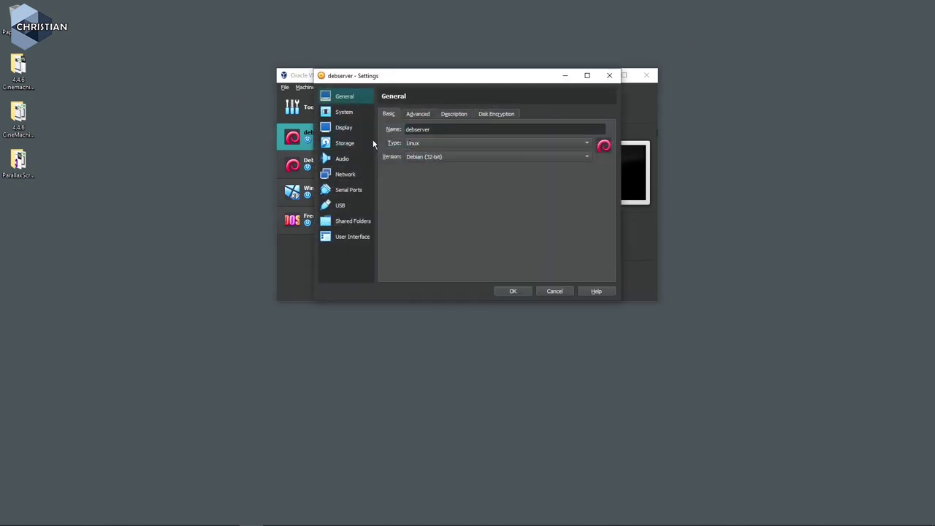
pyautogui.click(345, 143)
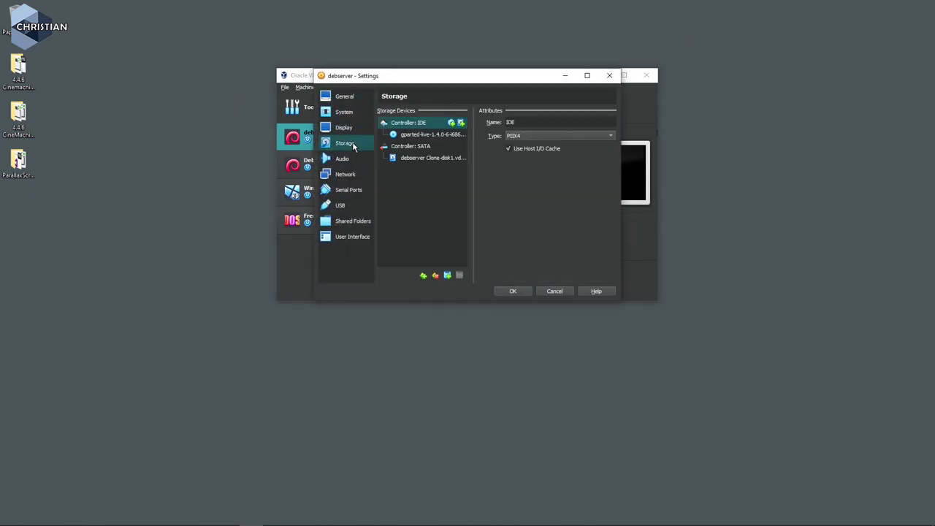
pyautogui.click(429, 138)
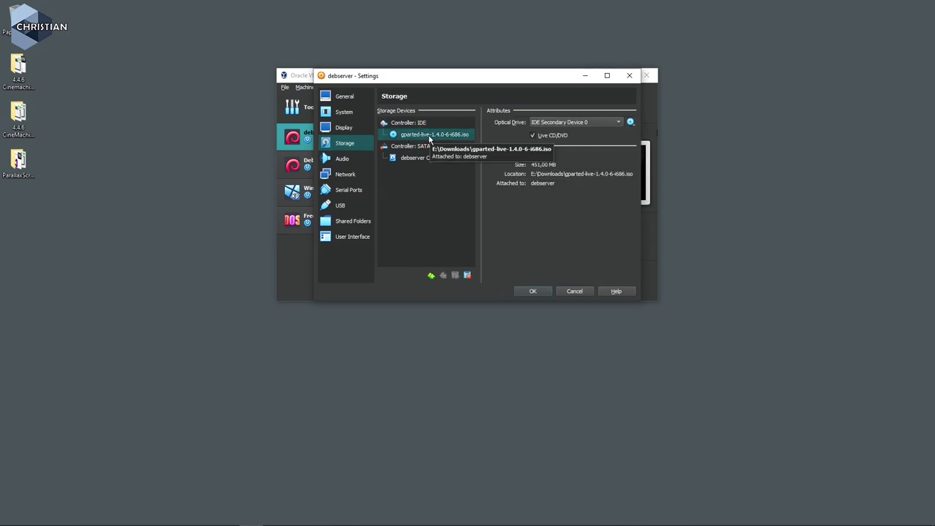
pyautogui.click(631, 122)
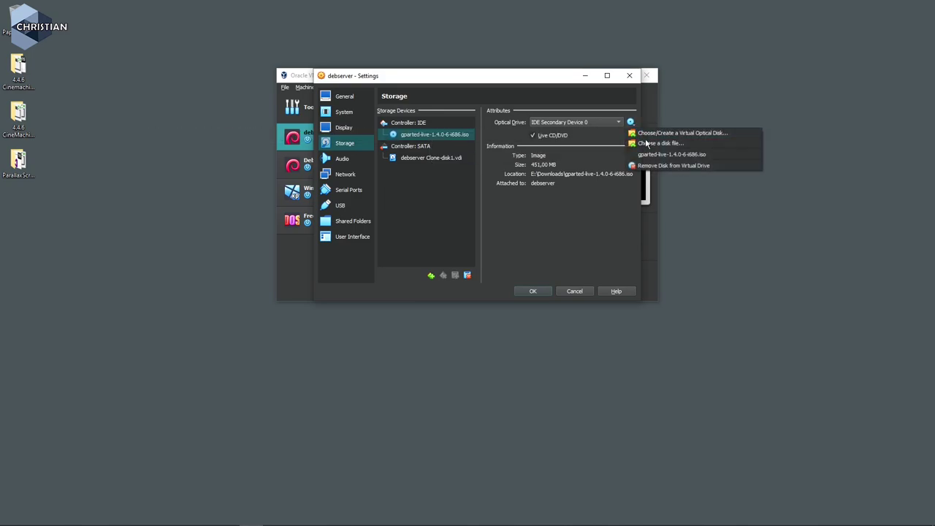
pyautogui.click(677, 166)
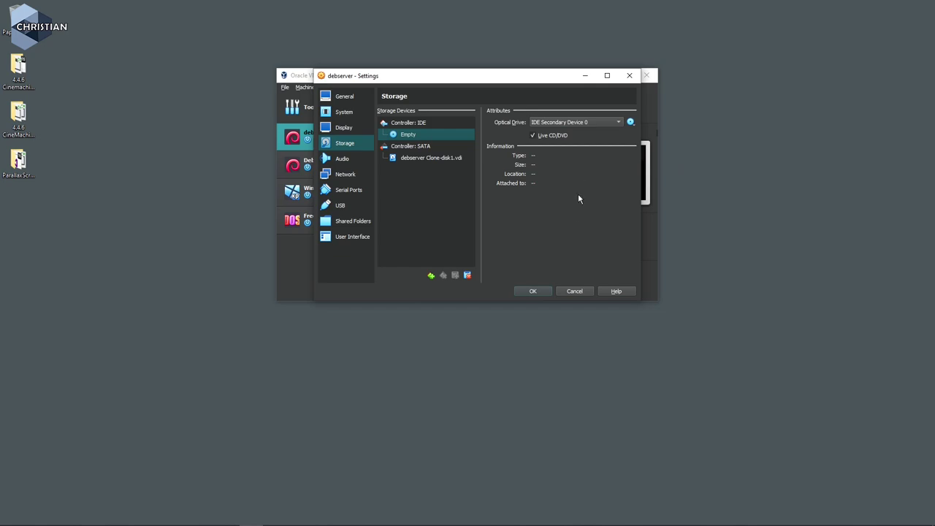
pyautogui.click(533, 290)
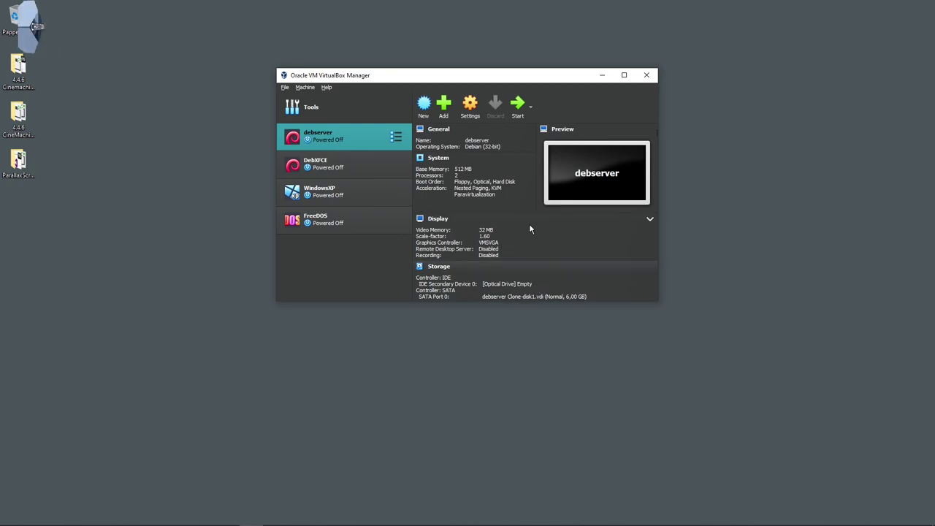
# Start debserver, log in as root, and run df -h showing /dev/sda1 at 5.4G.
pyautogui.click(517, 102)
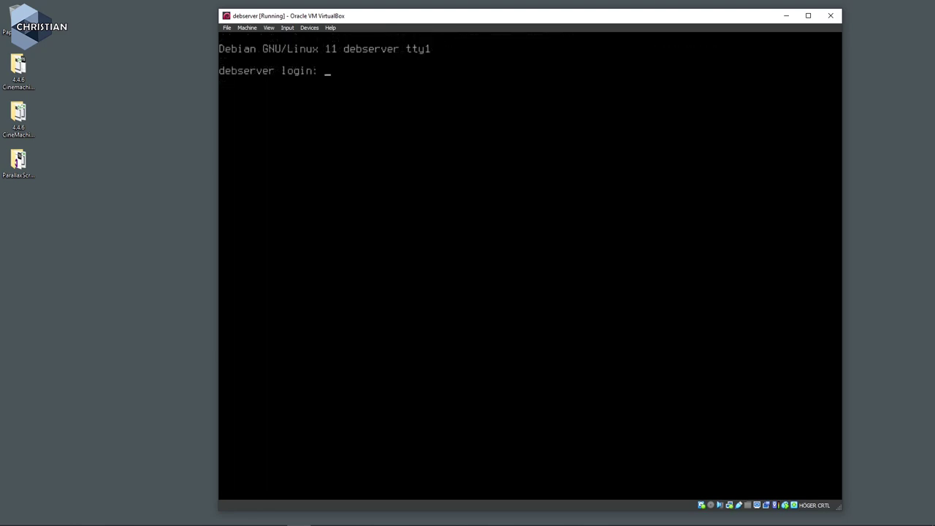
pyautogui.write('root')
pyautogui.press('Return')
pyautogui.press('Return')
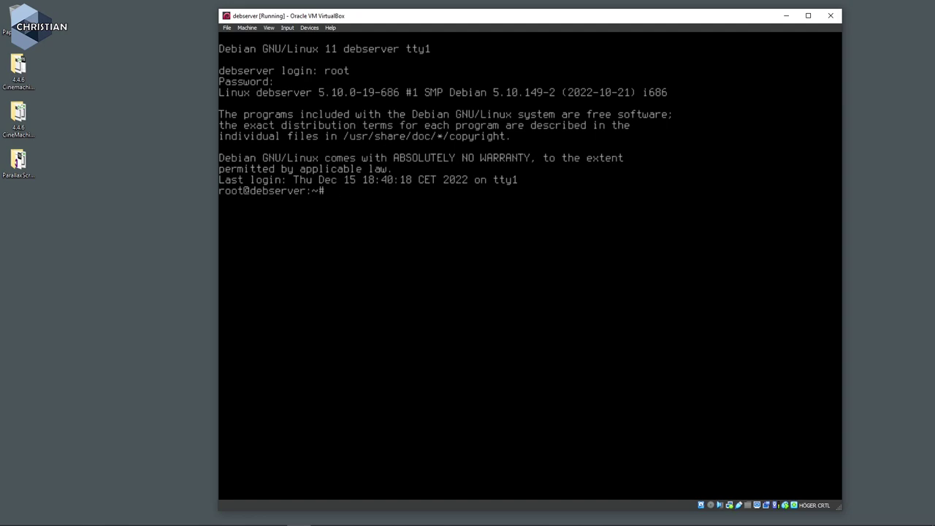
pyautogui.write('df -h')
pyautogui.press('Return')
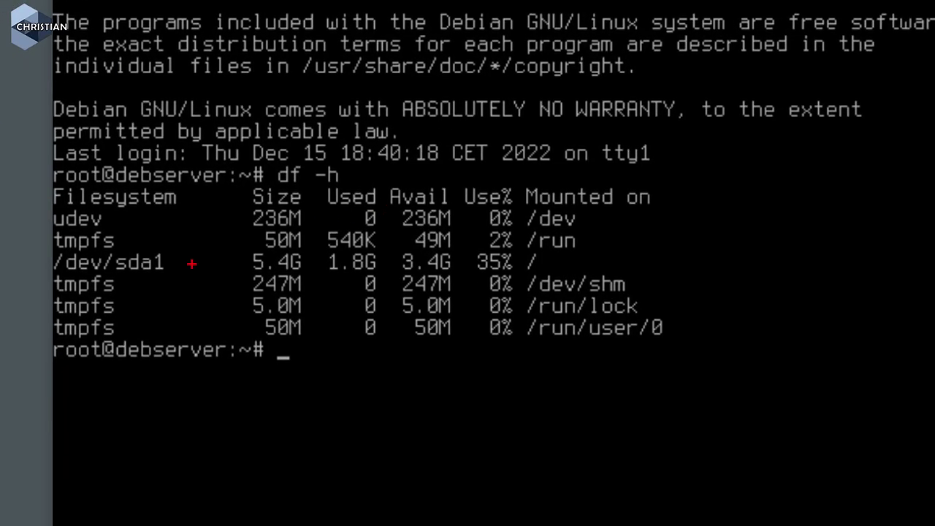
pyautogui.moveTo(43, 273); pyautogui.dragTo(180, 270)
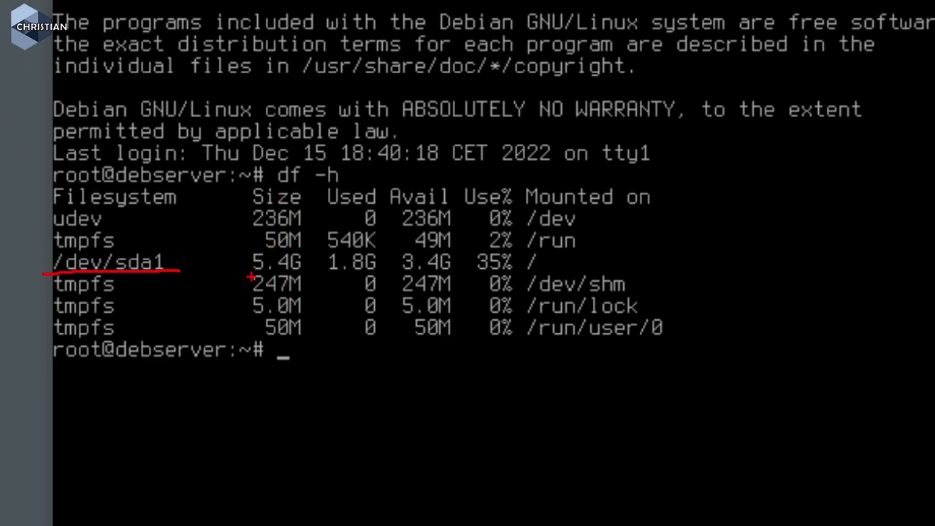
pyautogui.moveTo(251, 275); pyautogui.dragTo(306, 271)
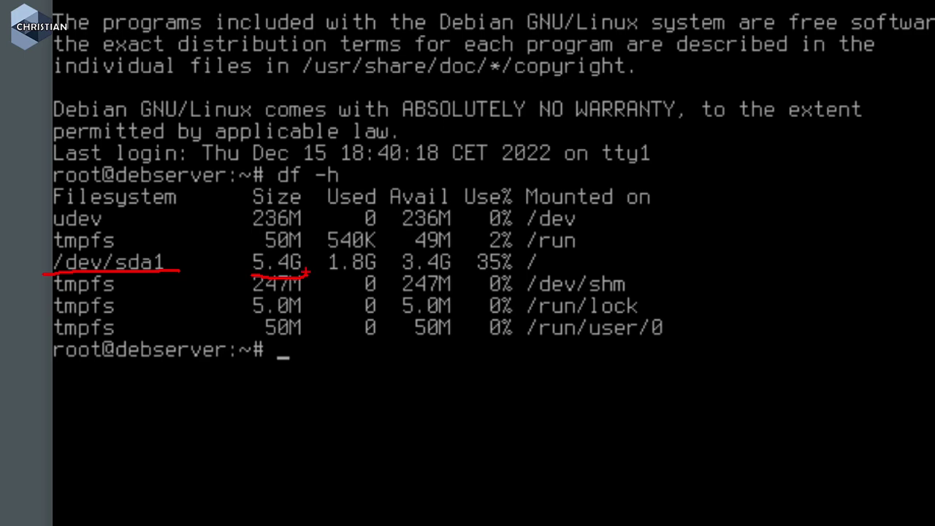